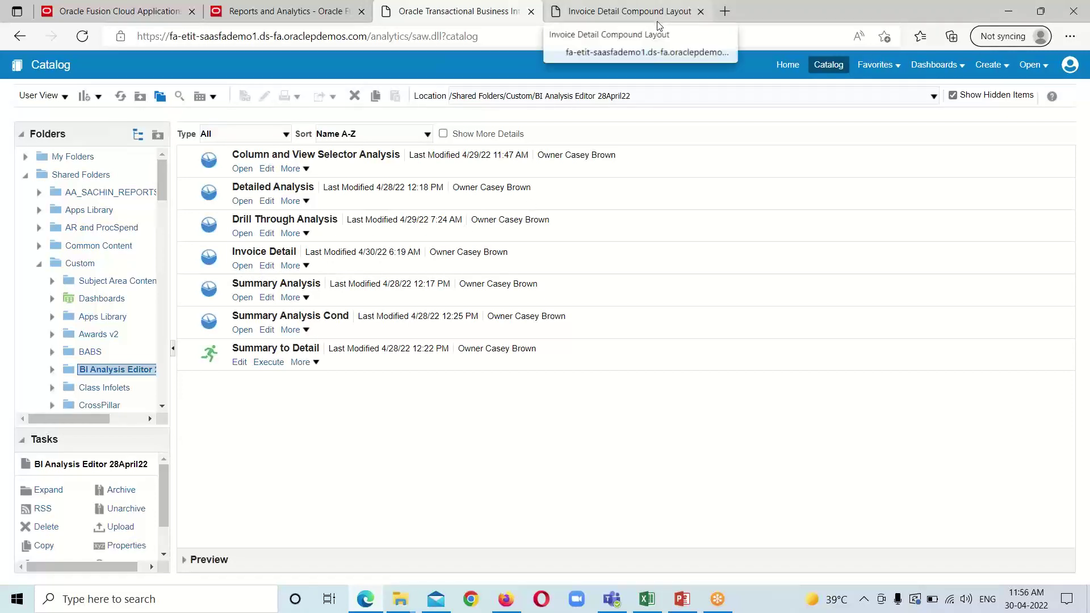
Preview the finished Invoice Detail Compound Layout page, switching between Summary View and Detailed View.
{"action": "left_click", "coordinate": [651, 21]}
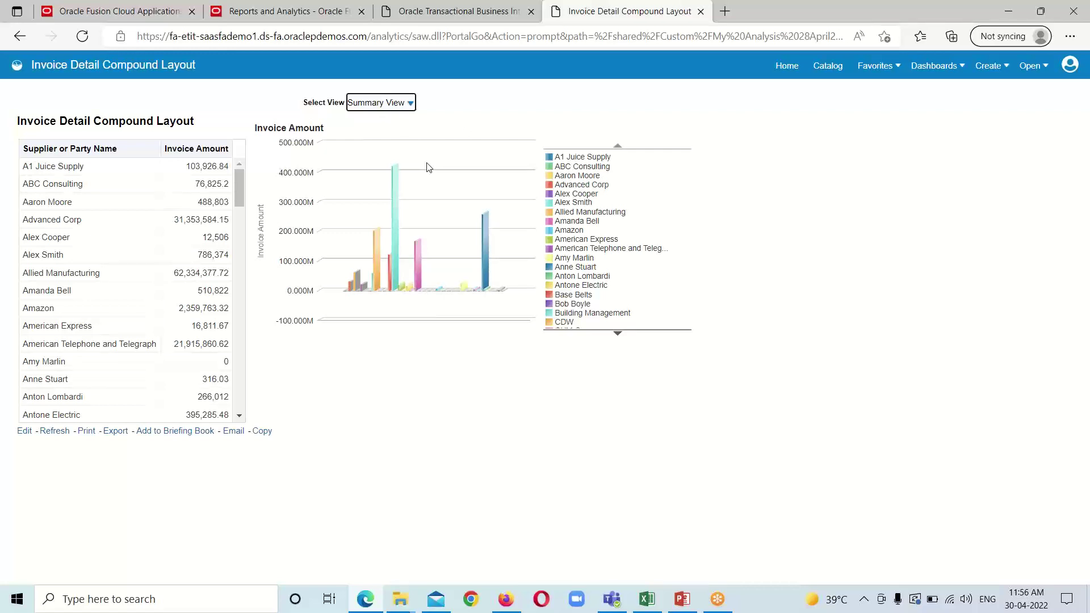
{"action": "left_click", "coordinate": [411, 103]}
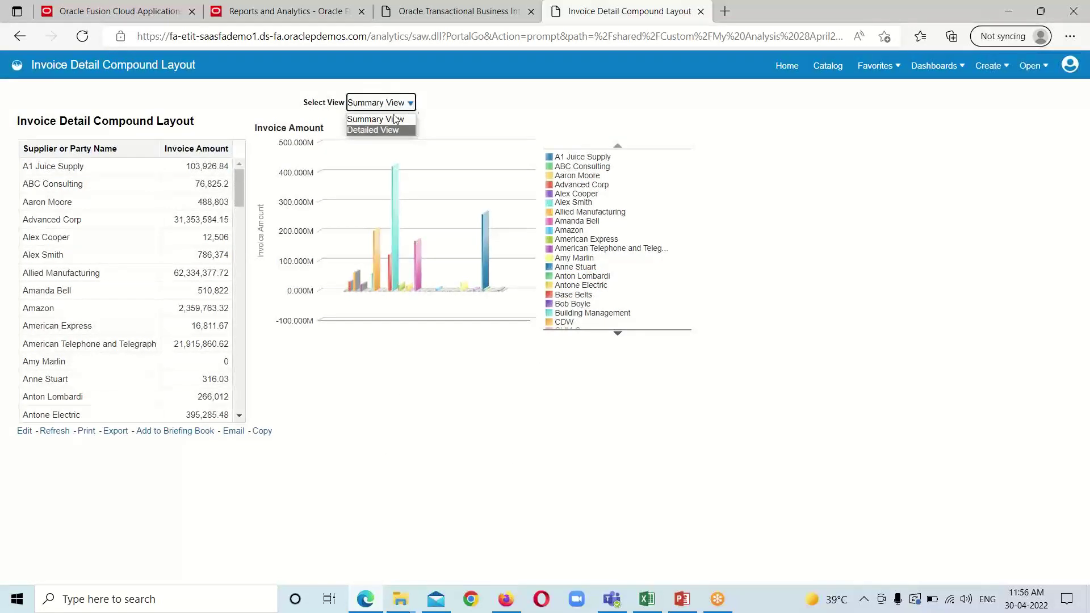
{"action": "left_click", "coordinate": [379, 387]}
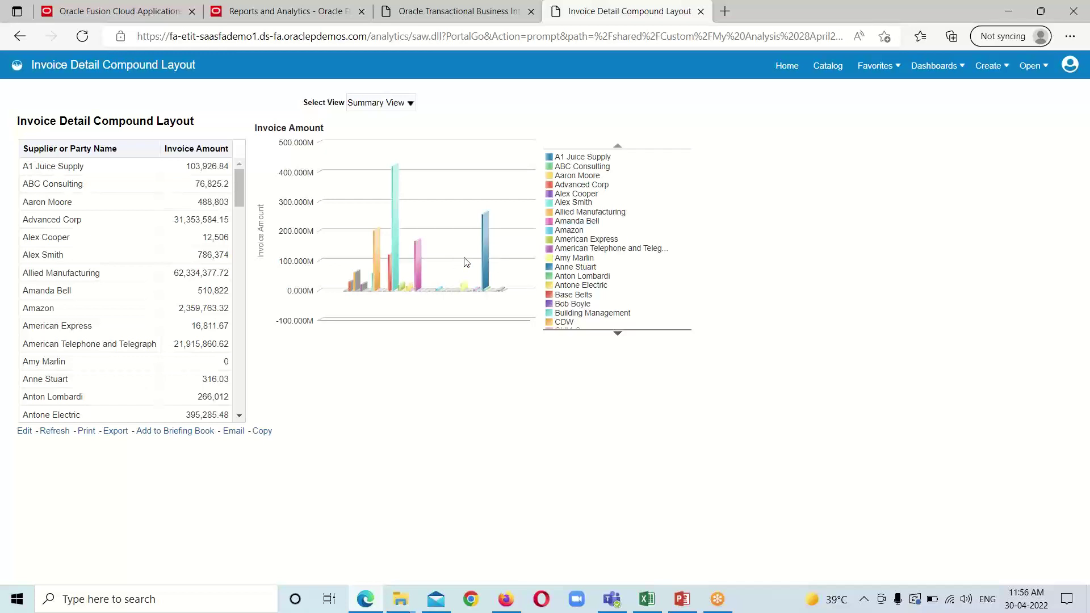
{"action": "left_click", "coordinate": [410, 104]}
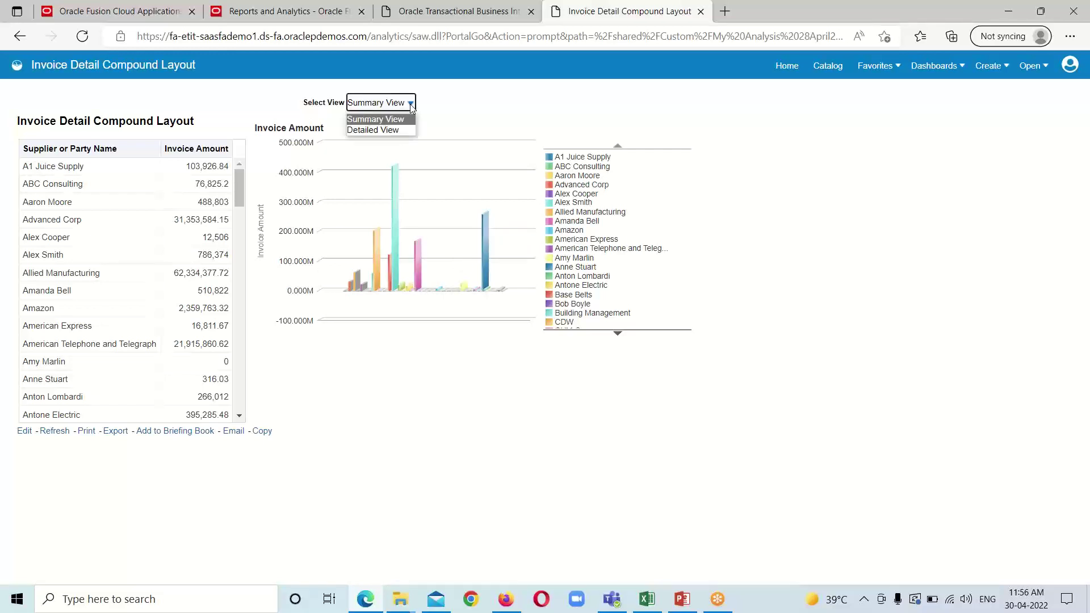
{"action": "left_click", "coordinate": [396, 130]}
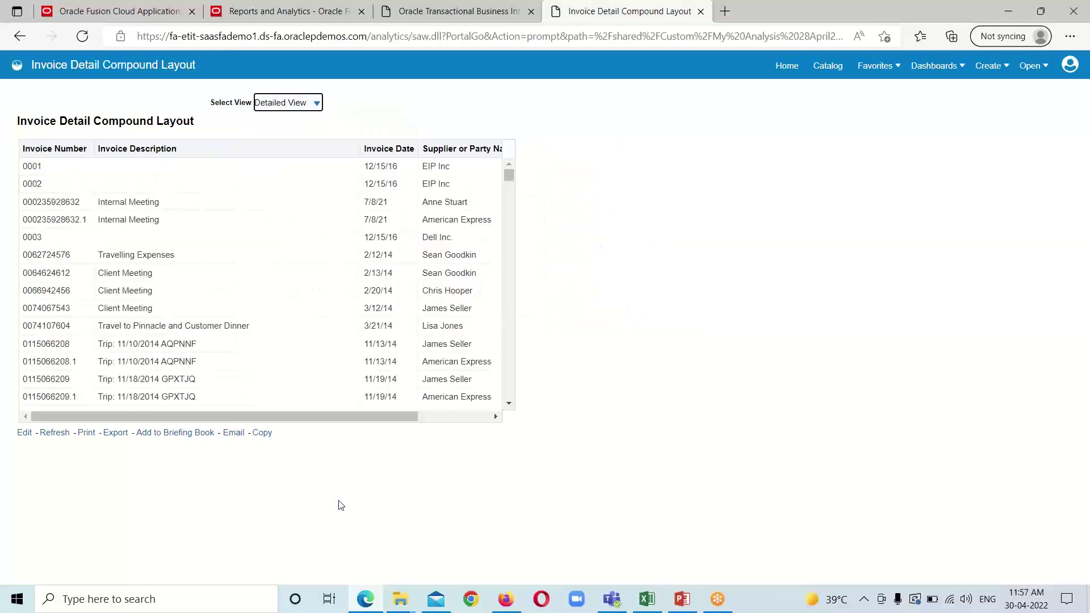
{"action": "left_click_drag", "start_coordinate": [403, 417], "coordinate": [340, 418]}
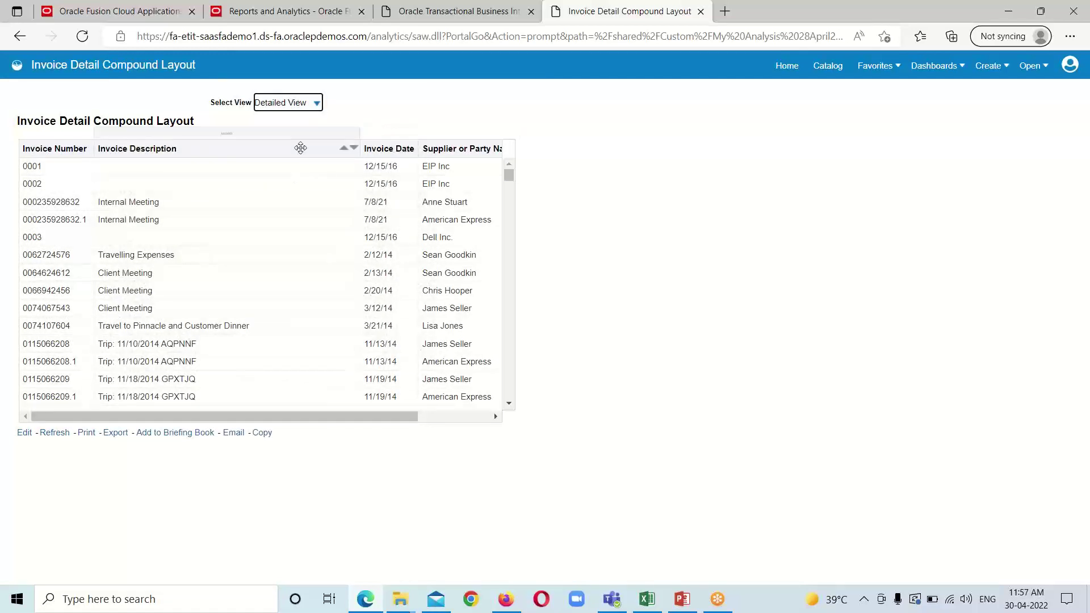
{"action": "left_click", "coordinate": [316, 104]}
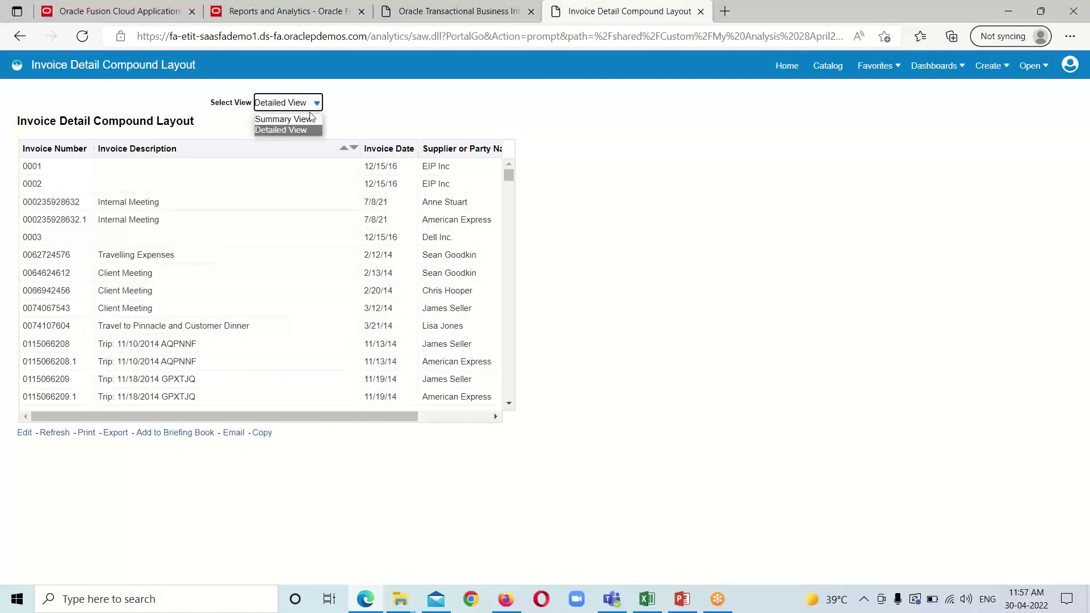
{"action": "left_click", "coordinate": [276, 116]}
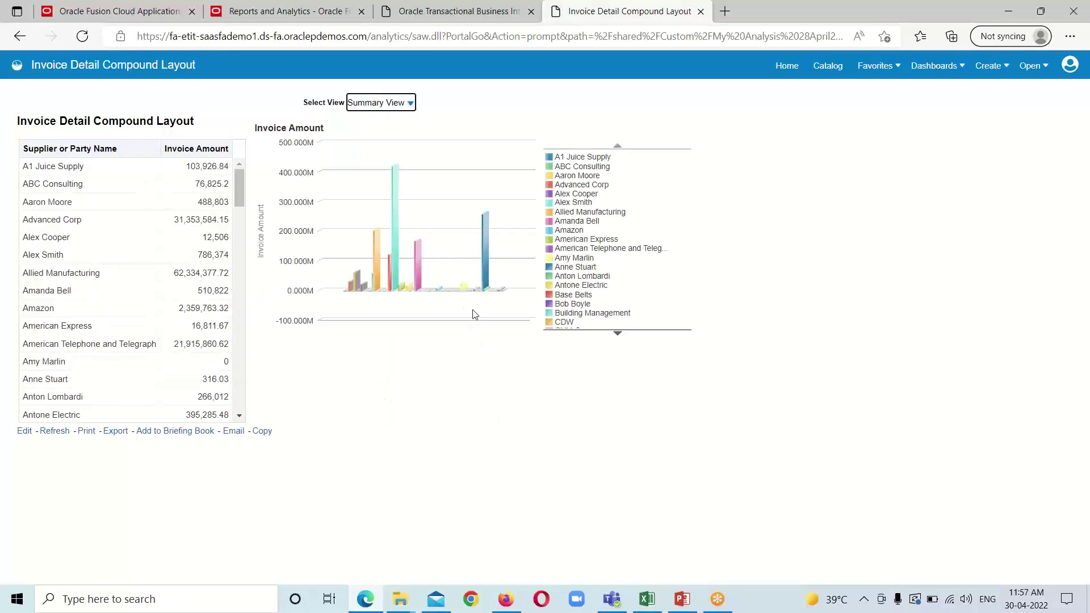
{"action": "left_click", "coordinate": [430, 24]}
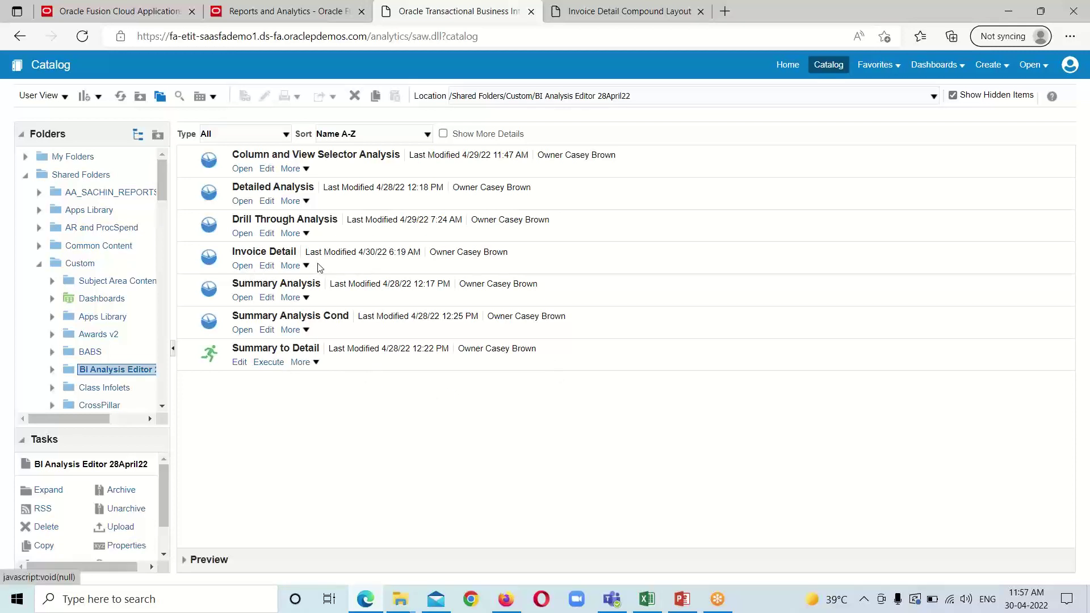
Open the Invoice Detail analysis for editing in the Results tab.
{"action": "left_click", "coordinate": [267, 267]}
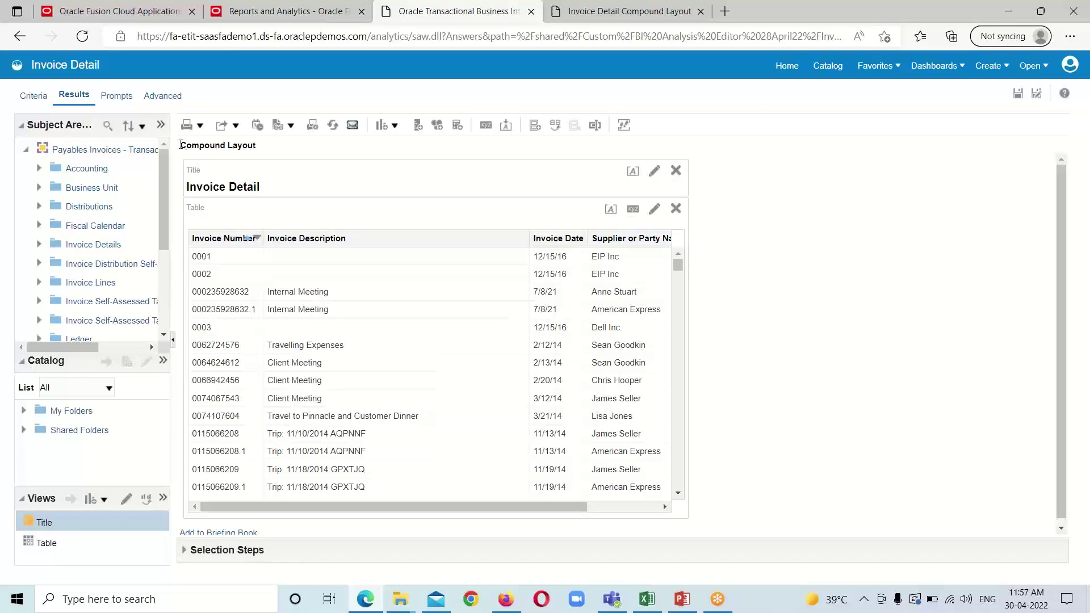
{"action": "left_click_drag", "start_coordinate": [181, 145], "coordinate": [262, 151]}
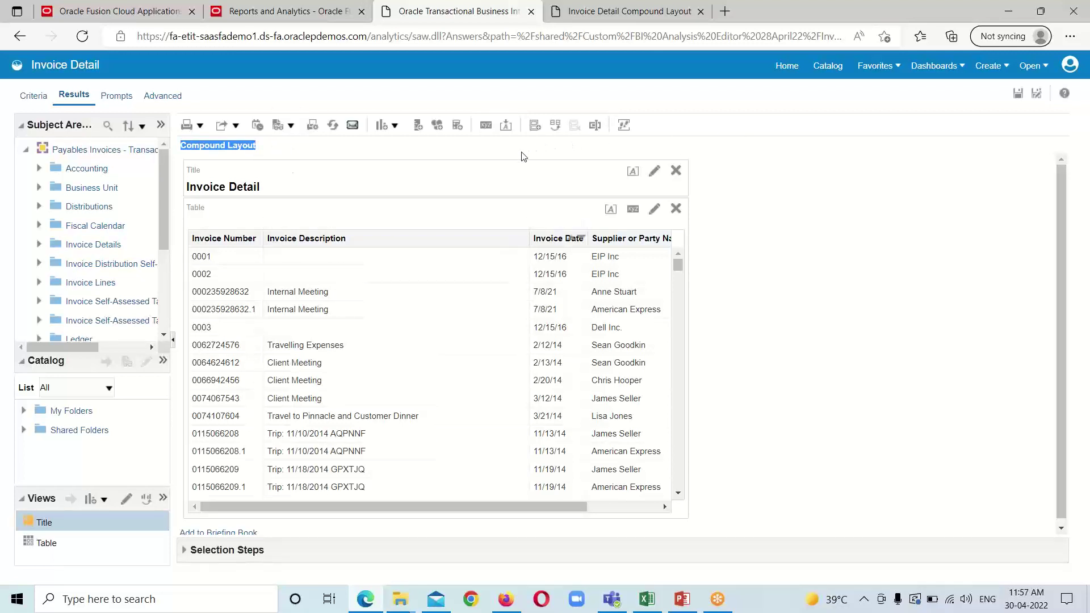
{"action": "left_click", "coordinate": [795, 215]}
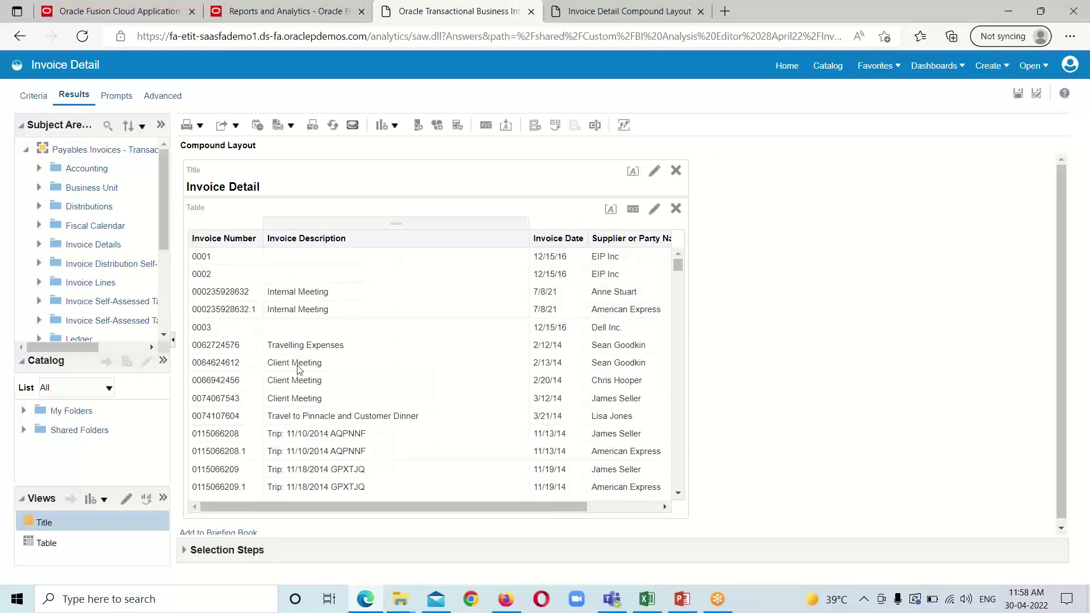
Duplicate the Invoice Detail compound layout and rename the copy 'Detailed View'.
{"action": "left_click", "coordinate": [556, 131]}
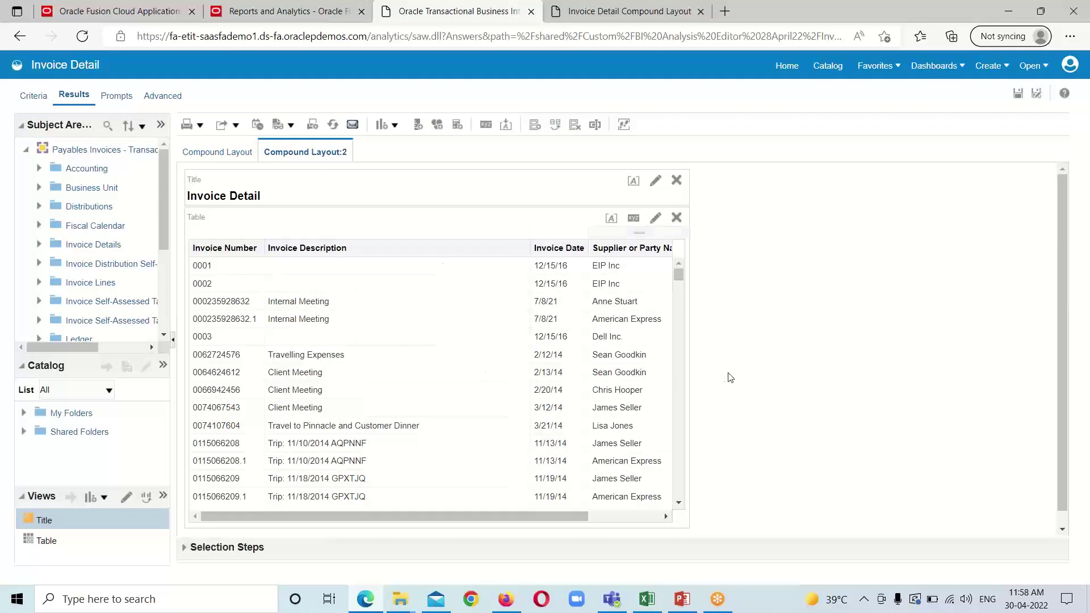
{"action": "left_click_drag", "start_coordinate": [519, 522], "coordinate": [494, 524]}
{"action": "left_click", "coordinate": [595, 126]}
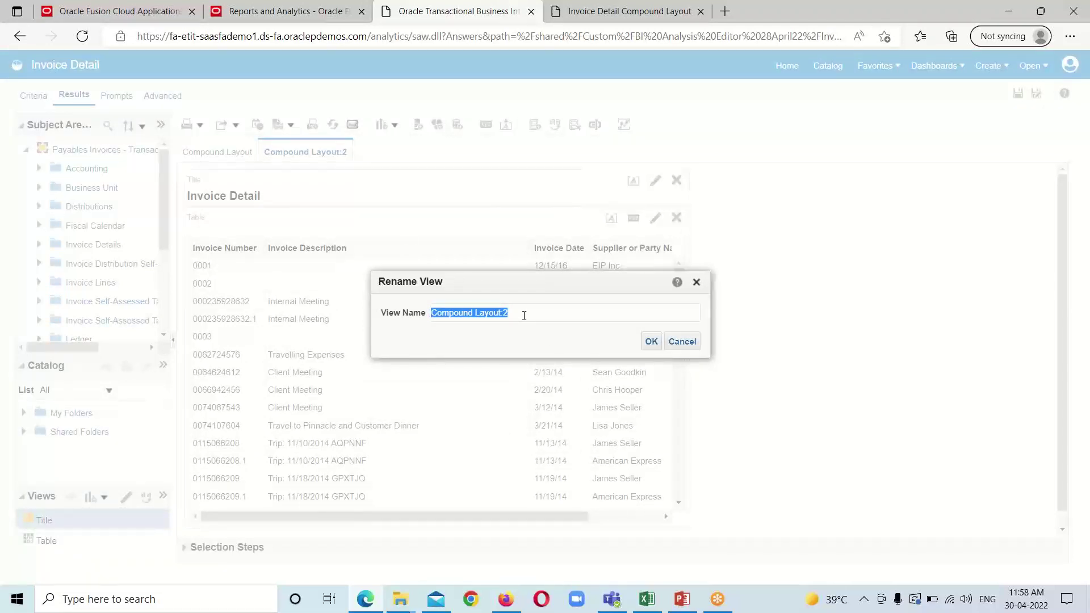
{"action": "type", "text": "Detailed V"}
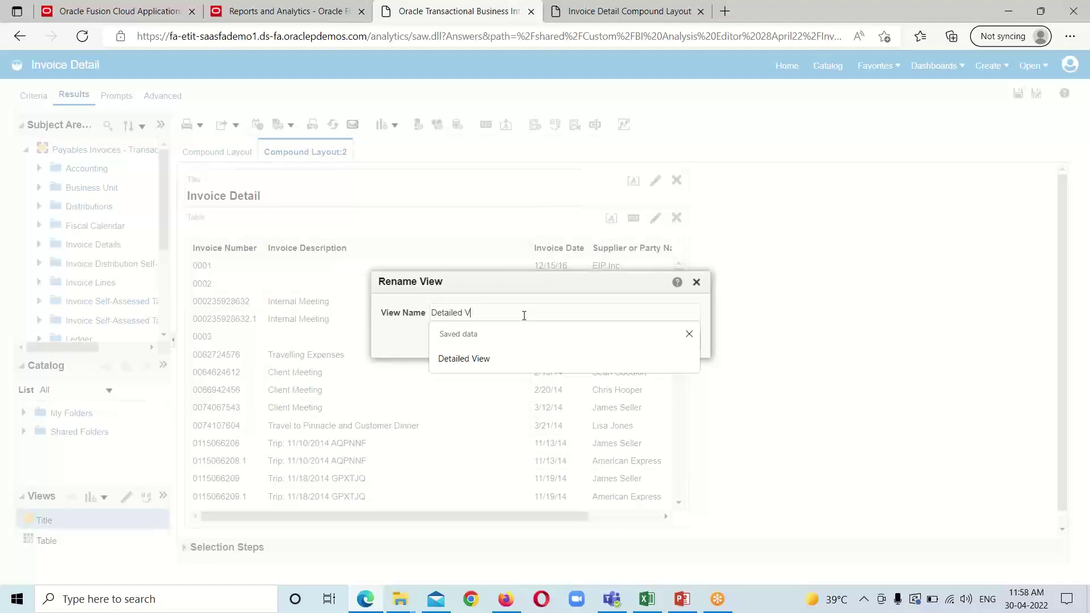
{"action": "key", "text": "Escape"}
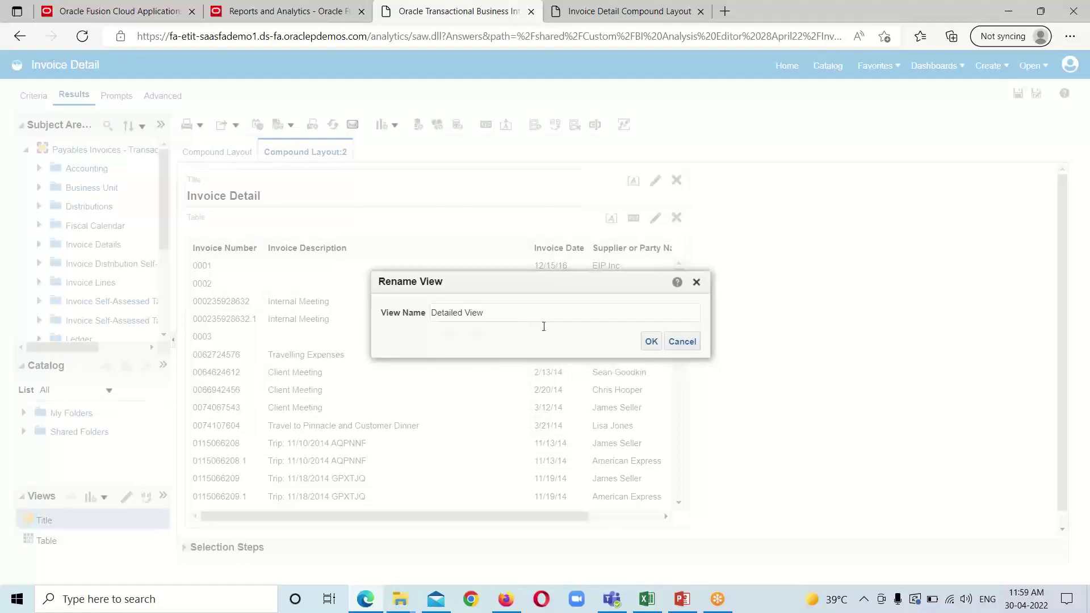
{"action": "left_click", "coordinate": [651, 342]}
{"action": "left_click", "coordinate": [223, 154]}
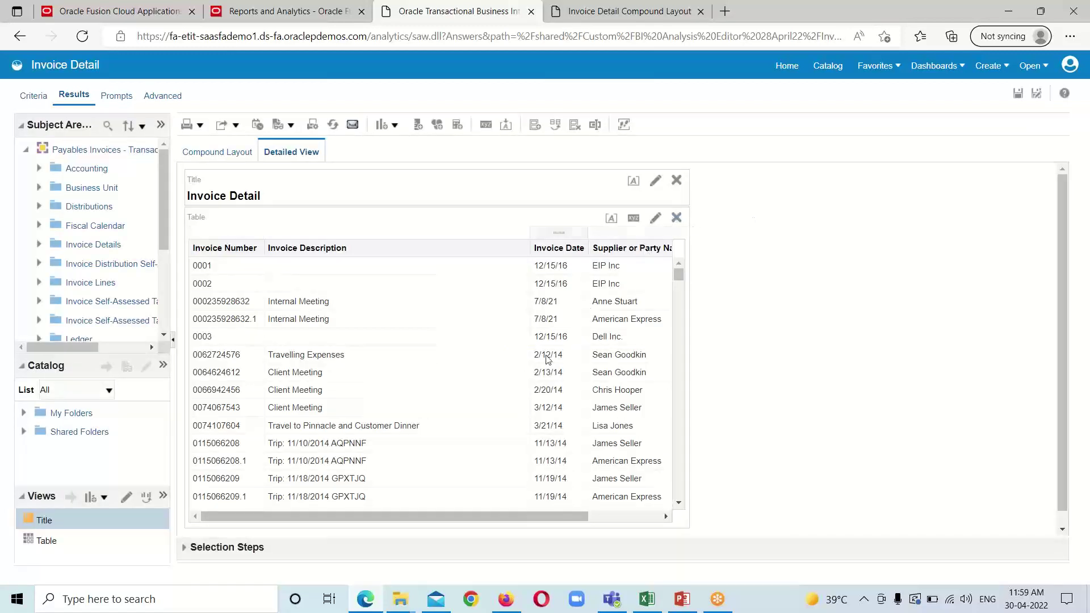
Create Compound Layout:3 and add a new invoice table view to it.
{"action": "mouse_move", "coordinate": [563, 515]}
{"action": "left_mouse_down"}
{"action": "mouse_move", "coordinate": [588, 516]}
{"action": "mouse_move", "coordinate": [571, 516]}
{"action": "left_mouse_up"}
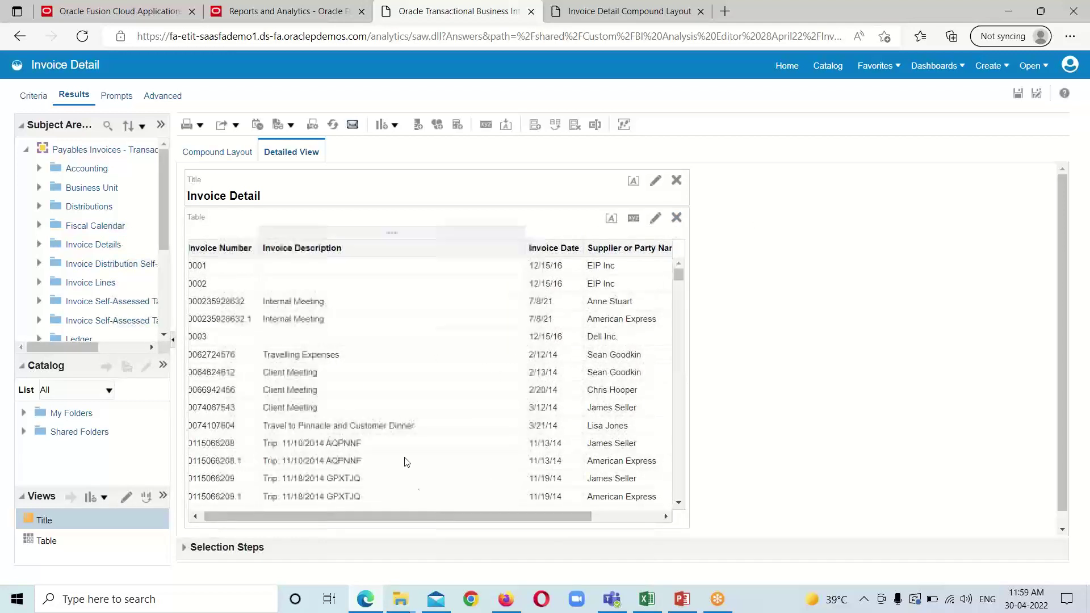
{"action": "left_click", "coordinate": [536, 127]}
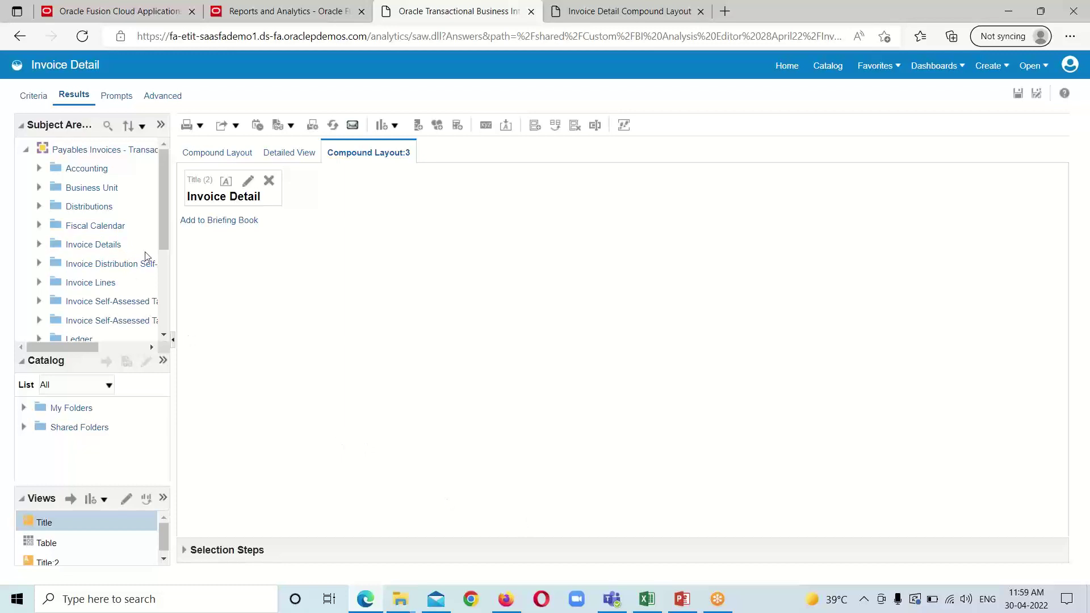
{"action": "left_click", "coordinate": [395, 126]}
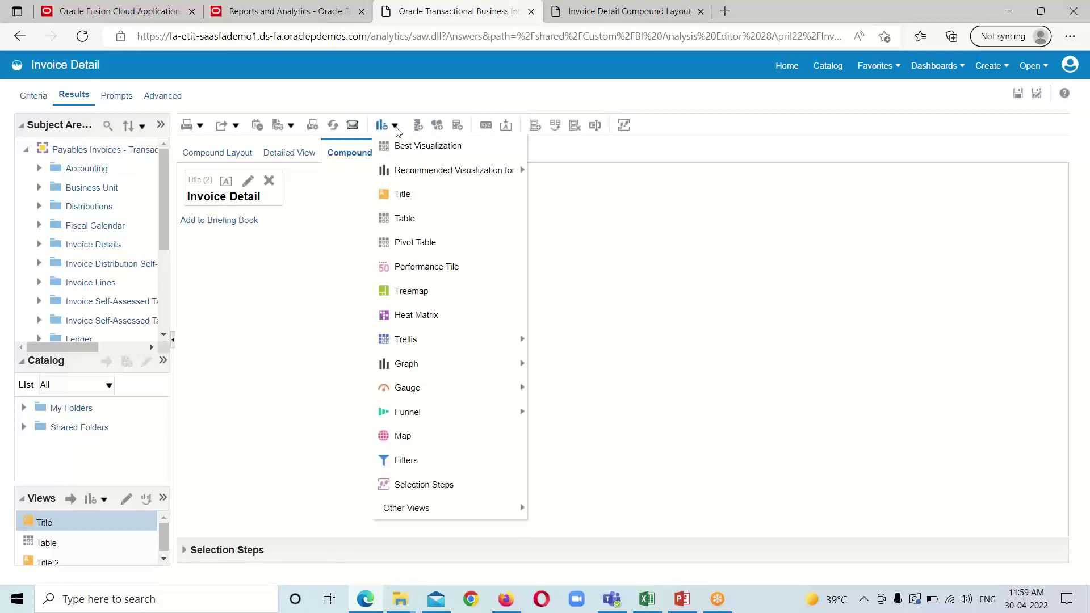
{"action": "left_click", "coordinate": [401, 224]}
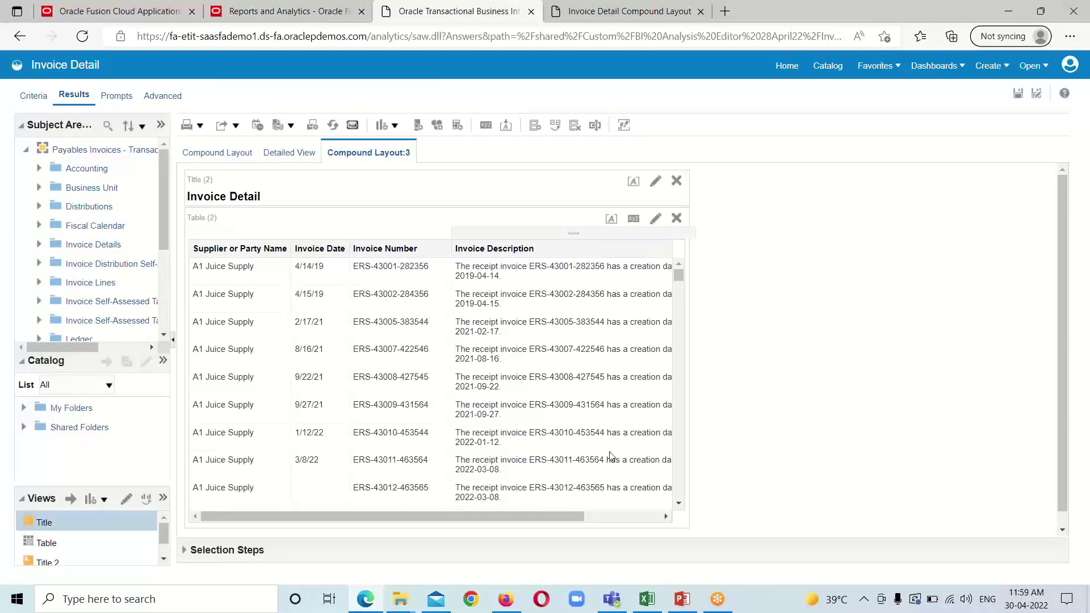
Exclude Invoice Date, Invoice Number and Invoice Description, leaving supplier name and Invoice Amount.
{"action": "left_click_drag", "start_coordinate": [577, 516], "coordinate": [473, 515]}
{"action": "left_click", "coordinate": [655, 219]}
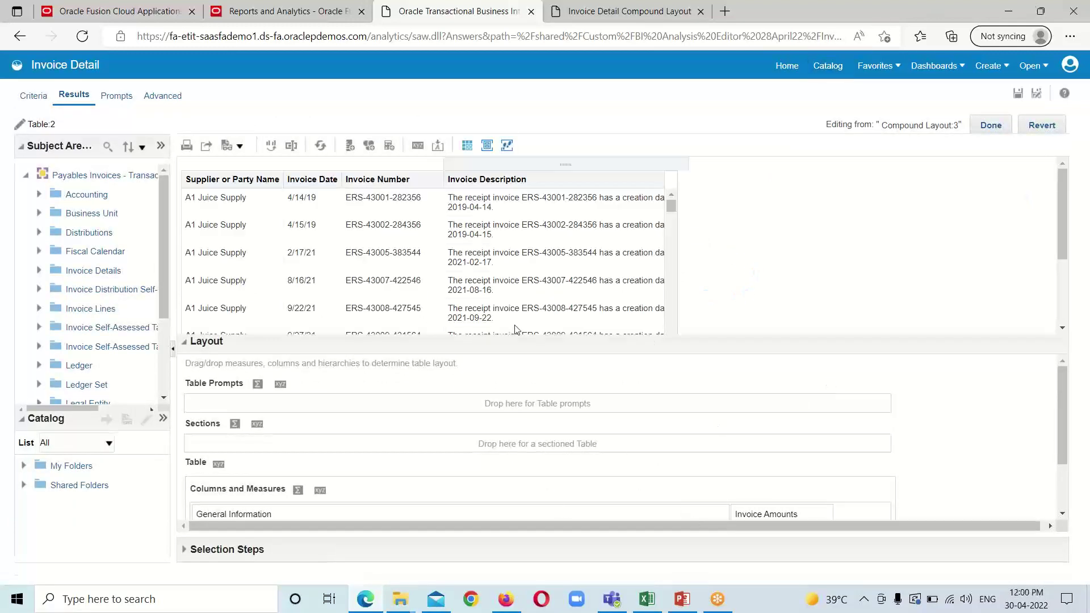
{"action": "scroll", "coordinate": [839, 417], "scroll_direction": "down", "scroll_amount": 2}
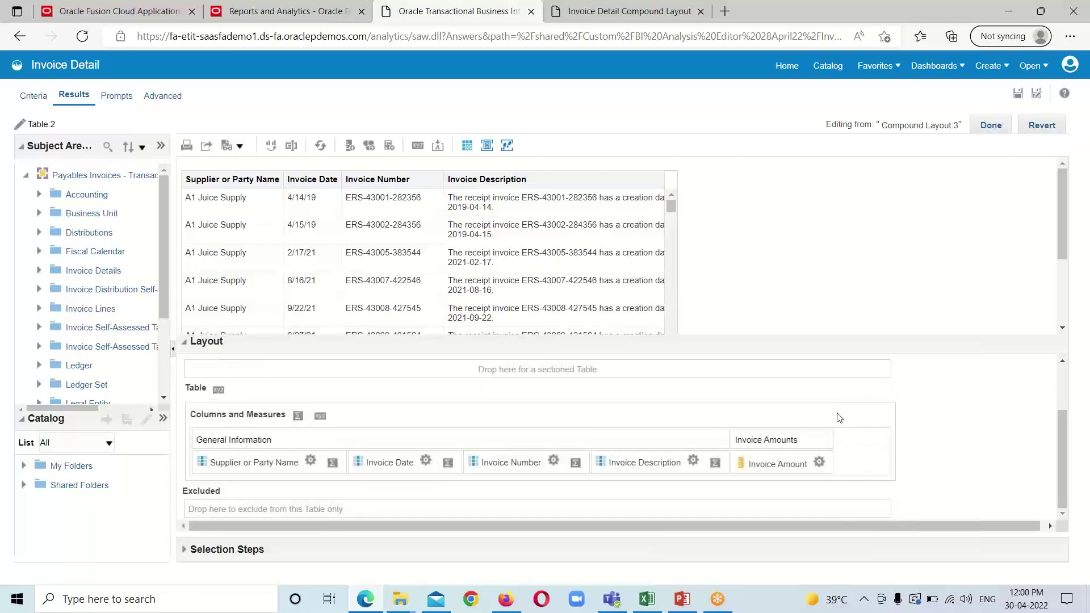
{"action": "scroll", "coordinate": [510, 431], "scroll_direction": "up", "scroll_amount": 1}
{"action": "scroll", "coordinate": [513, 471], "scroll_direction": "down", "scroll_amount": 1}
{"action": "left_click_drag", "start_coordinate": [391, 462], "coordinate": [260, 503]}
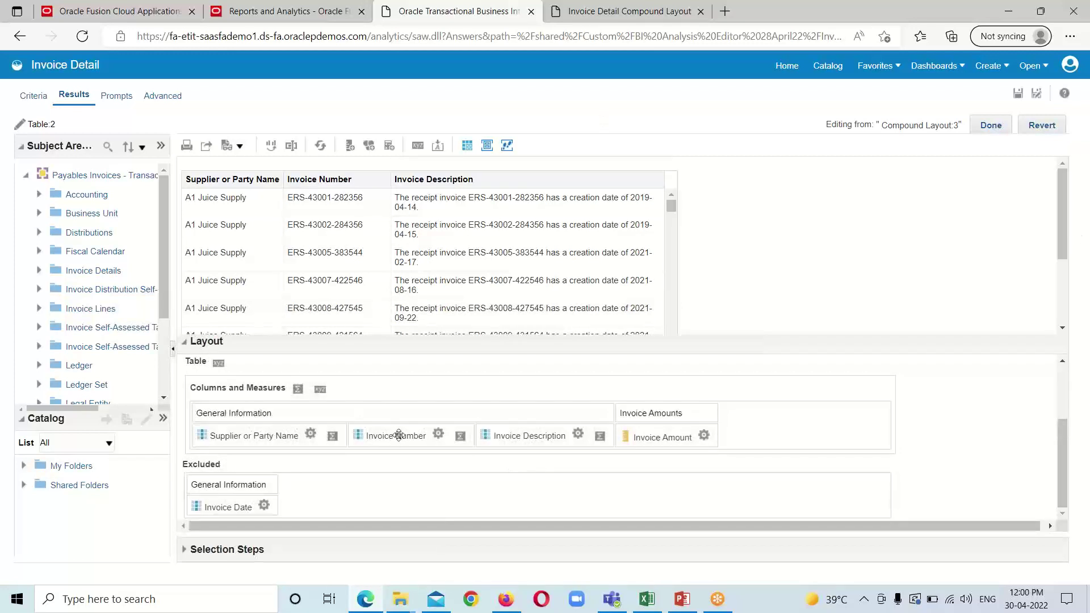
{"action": "left_click_drag", "start_coordinate": [399, 436], "coordinate": [319, 488]}
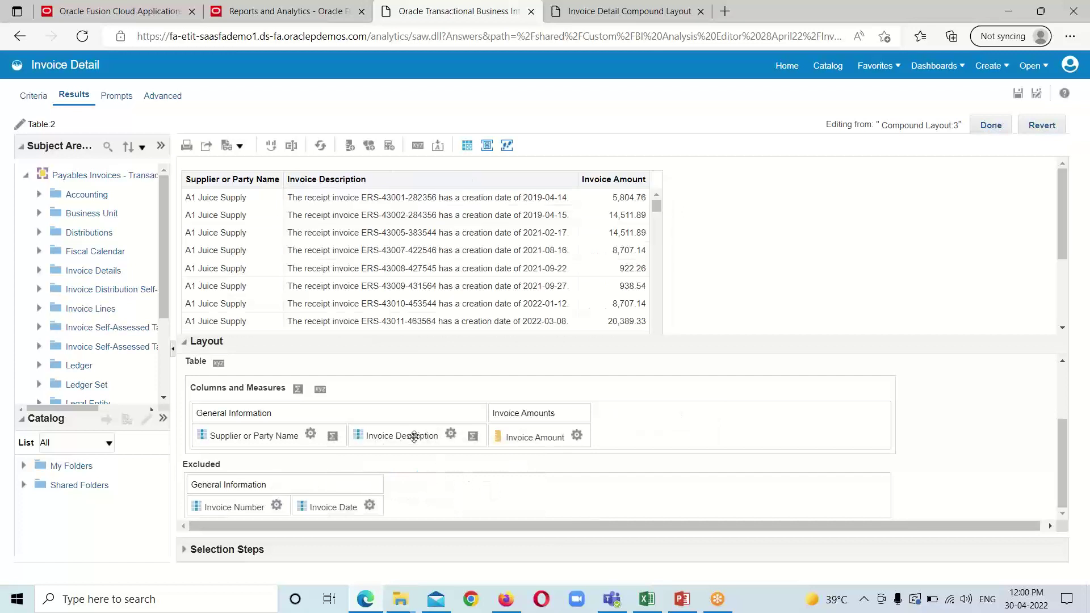
{"action": "left_click_drag", "start_coordinate": [414, 436], "coordinate": [416, 495]}
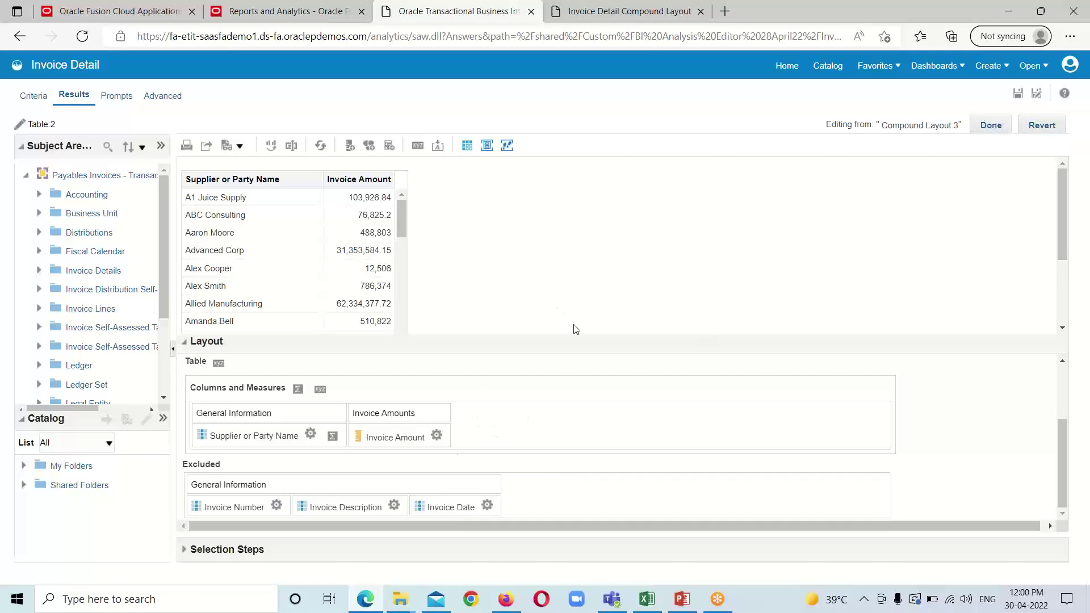
{"action": "scroll", "coordinate": [653, 436], "scroll_direction": "up", "scroll_amount": 4}
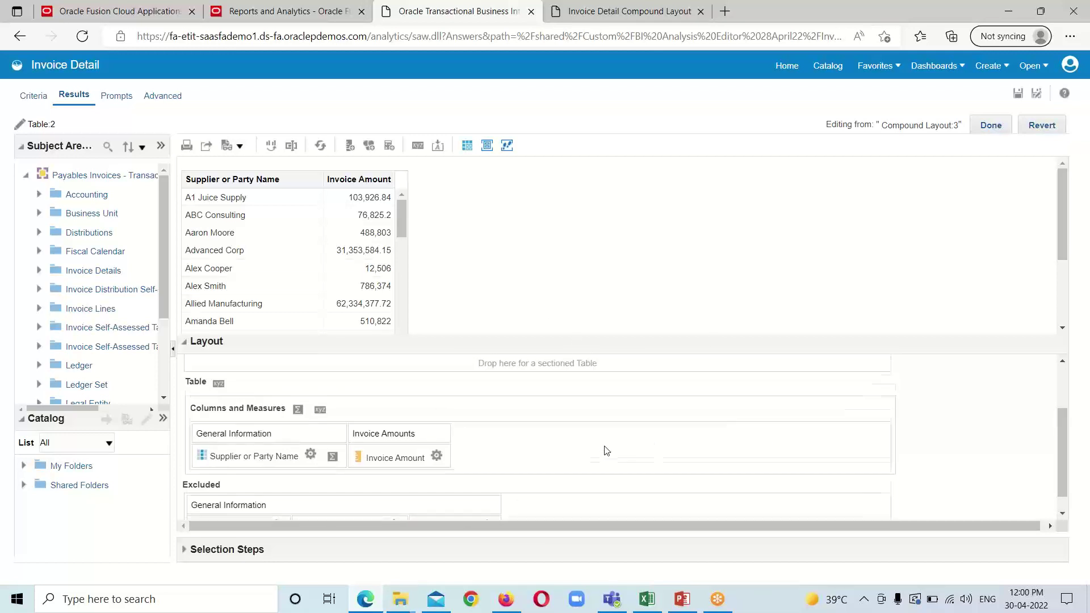
{"action": "left_click", "coordinate": [991, 124]}
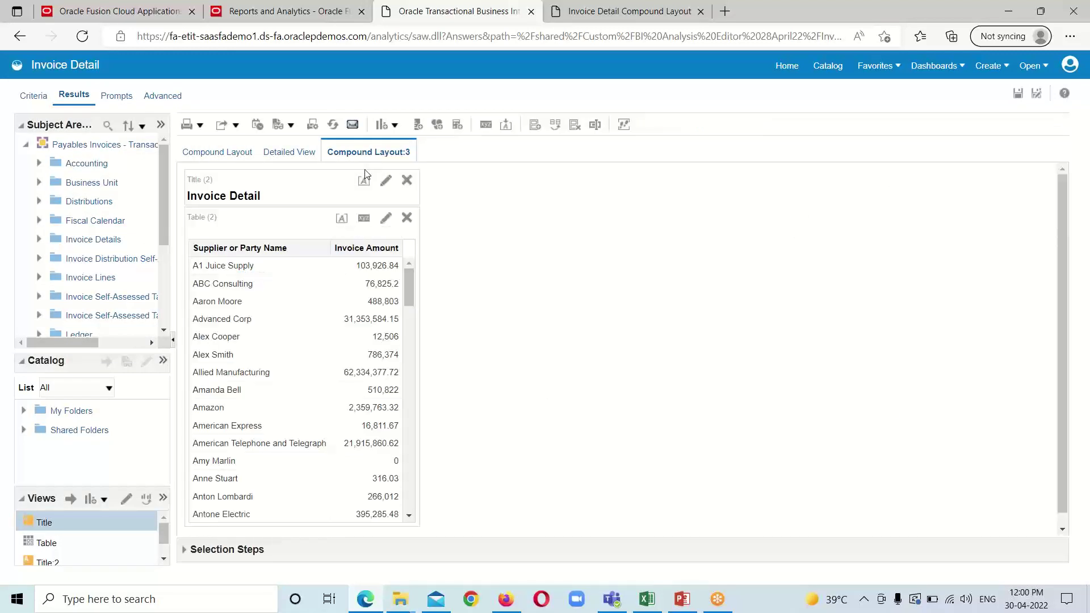
Rename the third compound layout to 'Summary View'.
{"action": "left_click", "coordinate": [594, 125]}
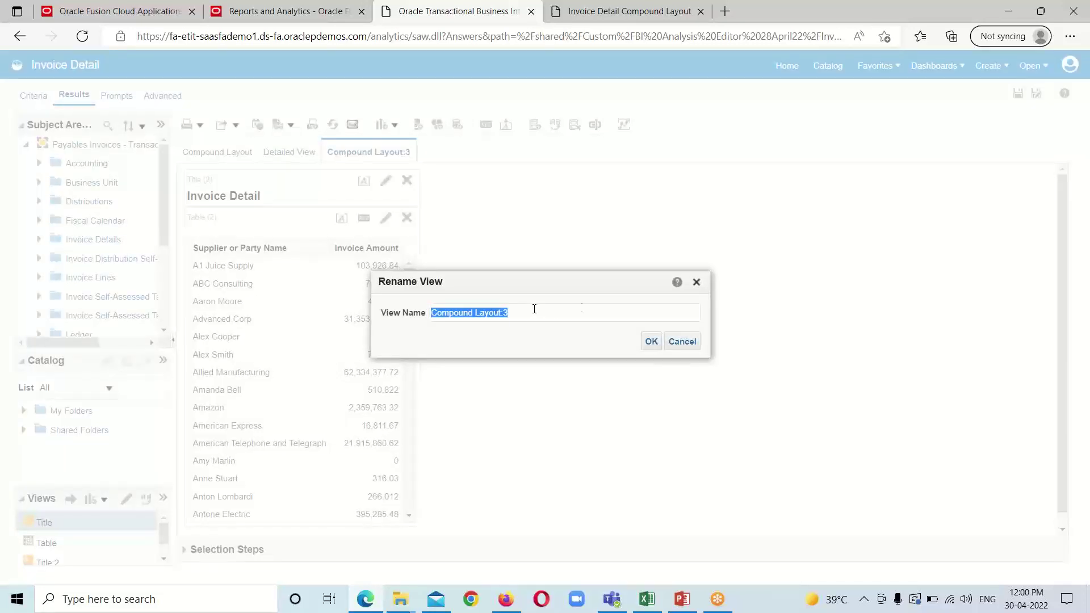
{"action": "type", "text": "Summar"}
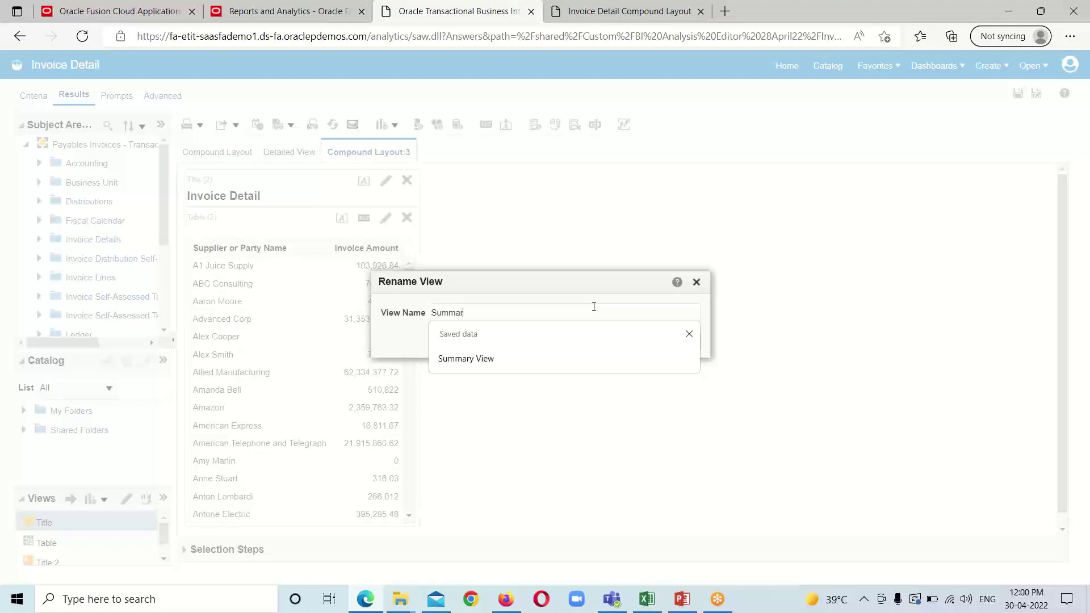
{"action": "type", "text": "y View"}
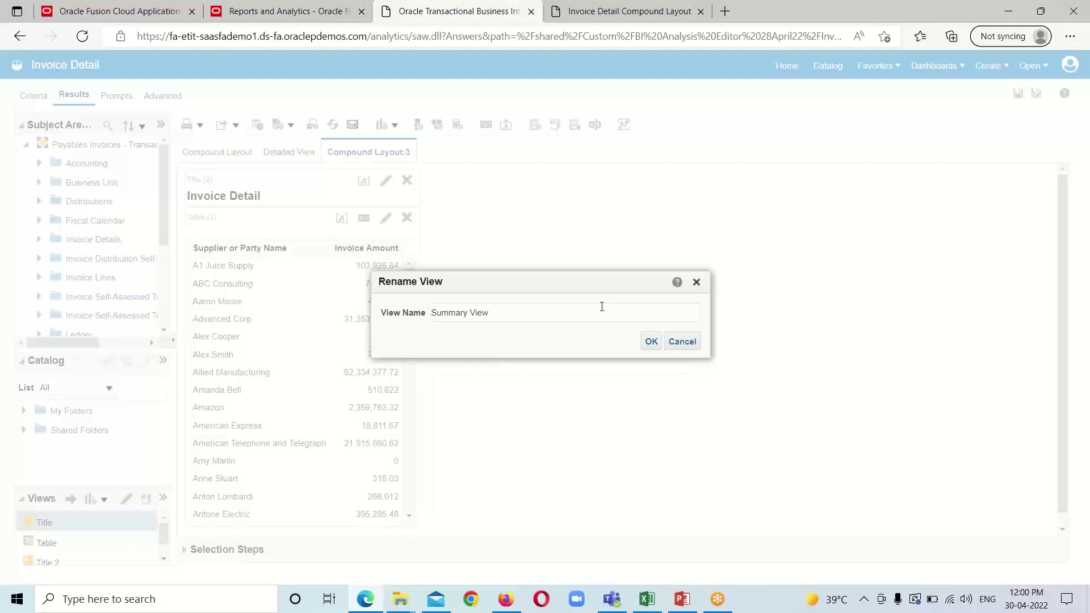
{"action": "left_click", "coordinate": [649, 341]}
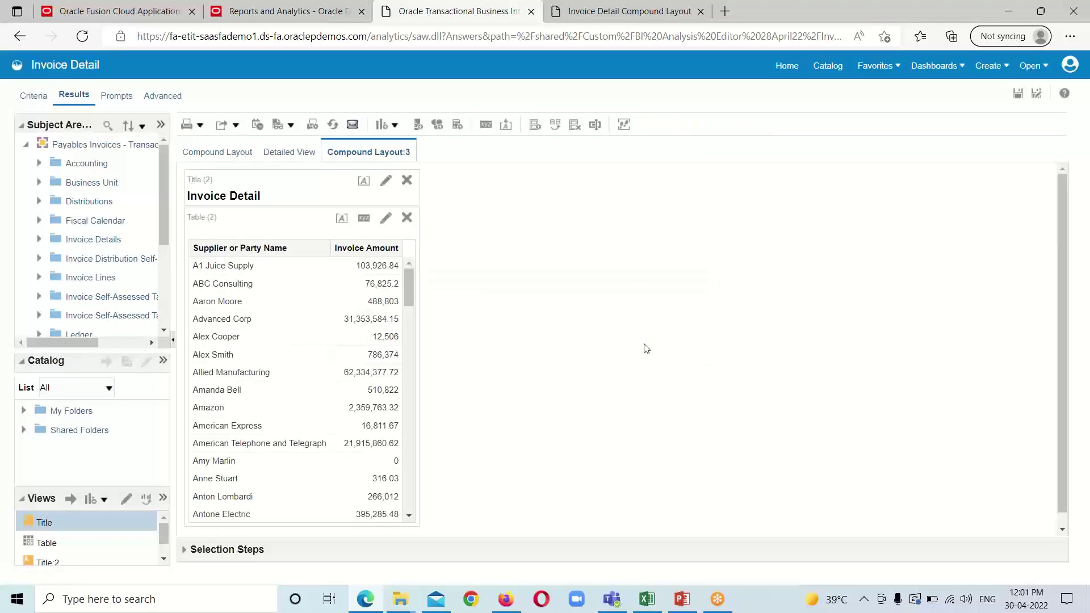
Compare the Detailed View layout with the Summary View layout.
{"action": "left_click", "coordinate": [283, 158]}
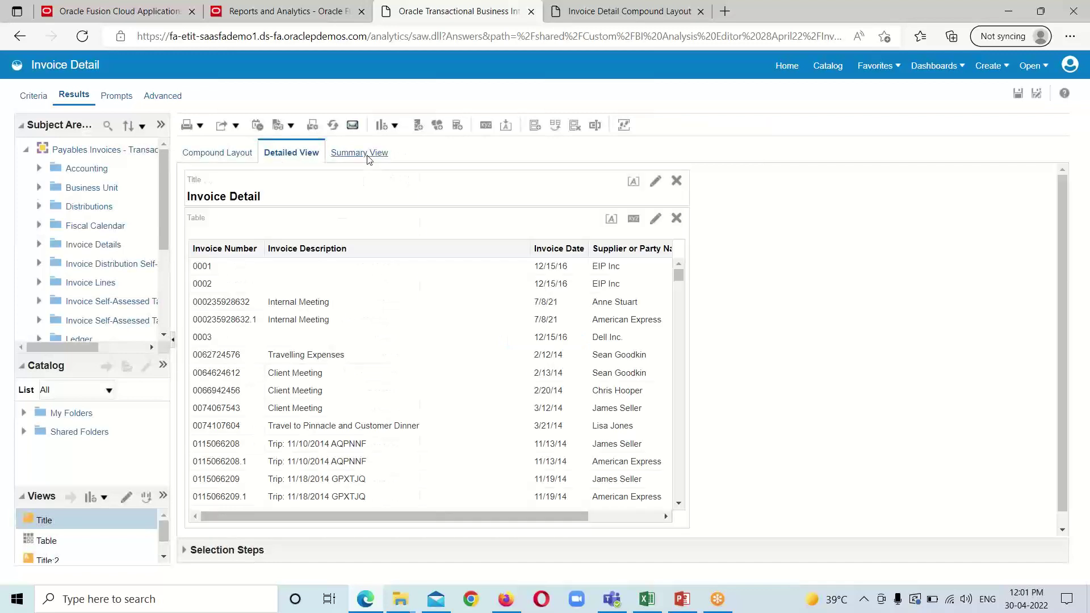
{"action": "left_click", "coordinate": [368, 155]}
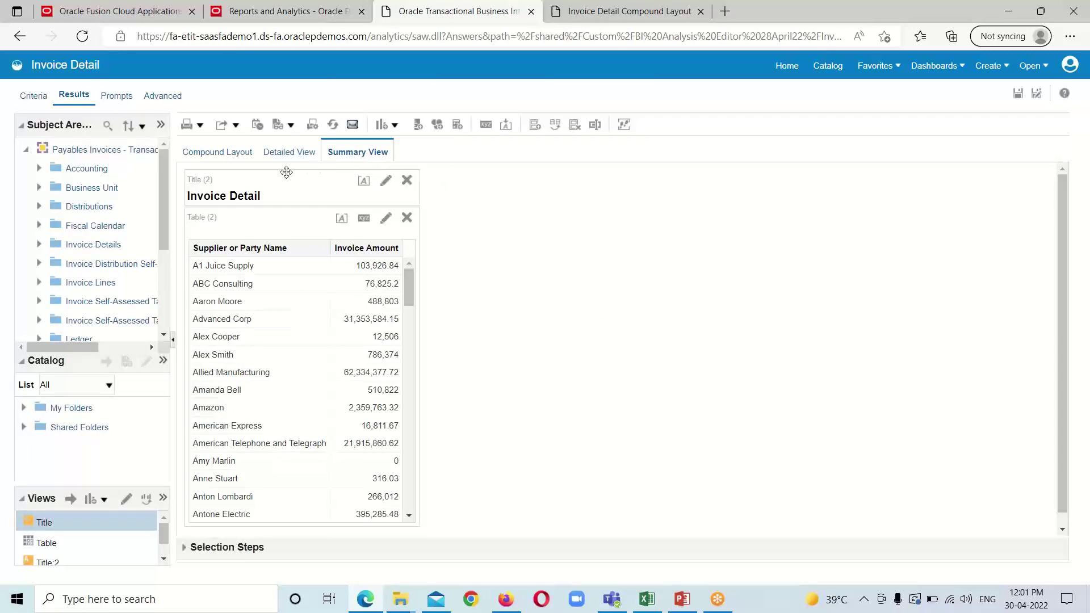
{"action": "scroll", "coordinate": [638, 262], "scroll_direction": "down", "scroll_amount": 1}
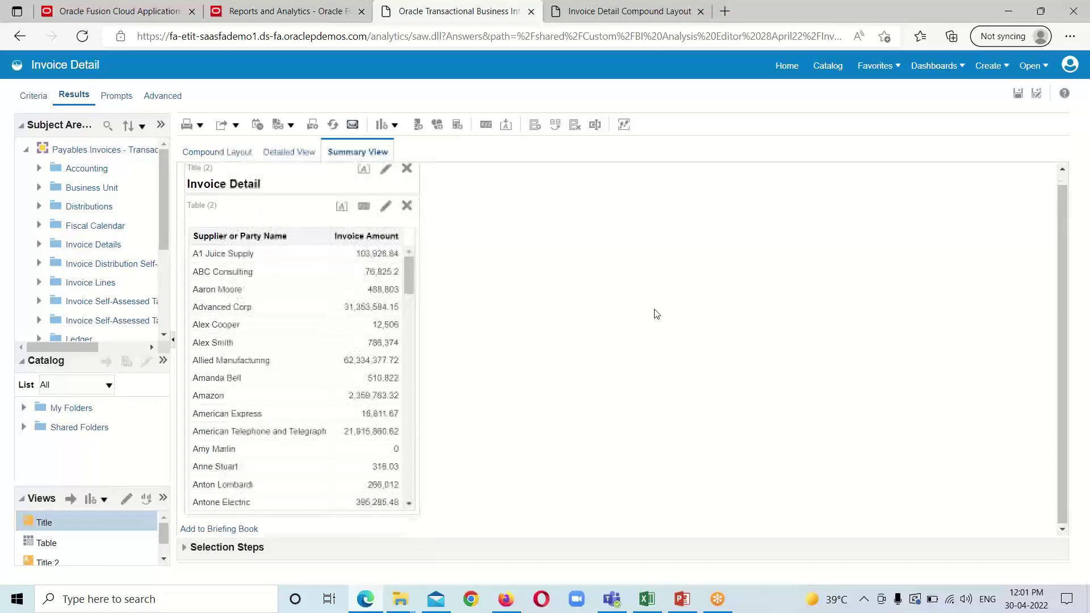
{"action": "scroll", "coordinate": [653, 312], "scroll_direction": "up", "scroll_amount": 1}
{"action": "scroll", "coordinate": [443, 358], "scroll_direction": "down", "scroll_amount": 1}
{"action": "scroll", "coordinate": [420, 347], "scroll_direction": "up", "scroll_amount": 1}
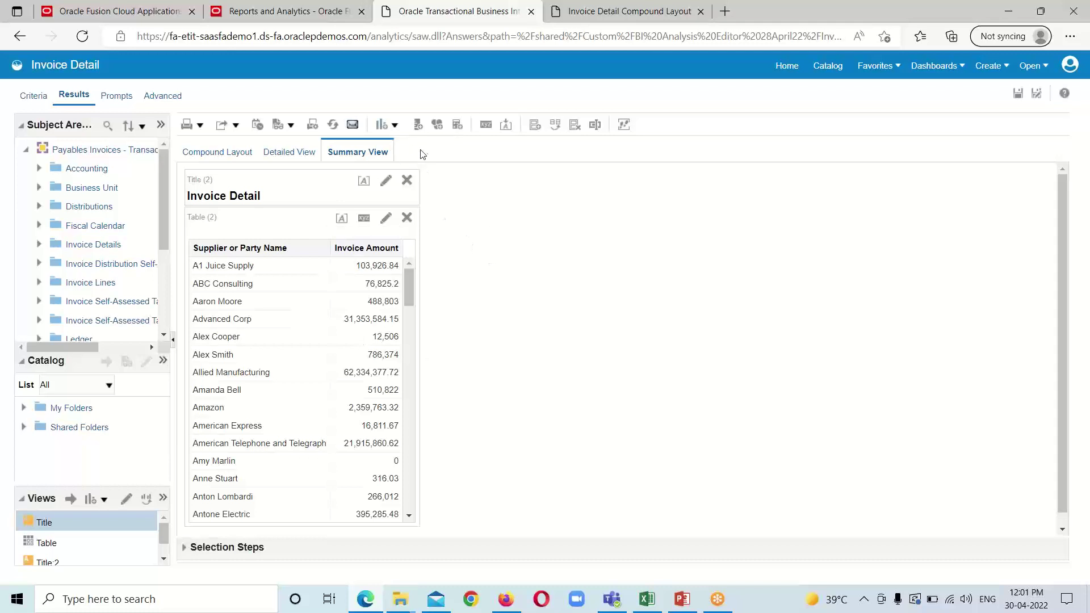
Add a vertical bar graph view to the Summary View layout.
{"action": "left_click", "coordinate": [394, 126]}
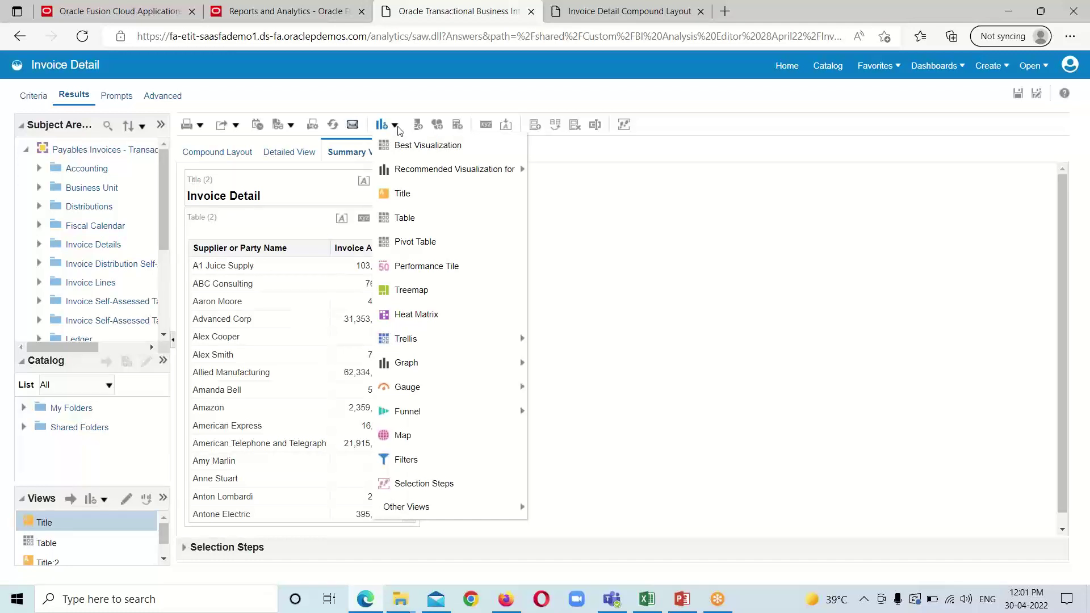
{"action": "mouse_move", "coordinate": [416, 371]}
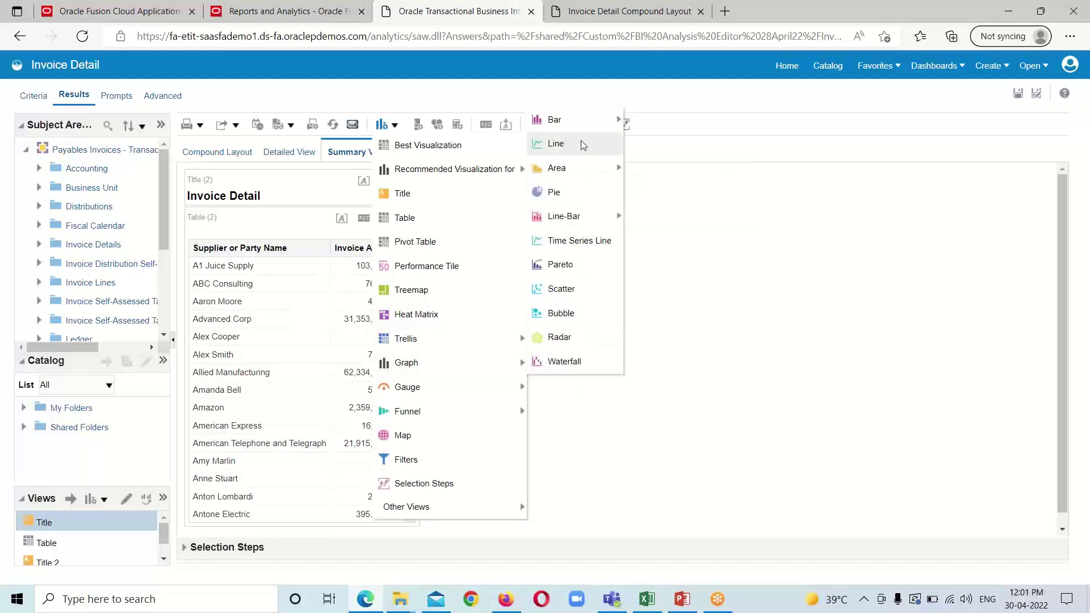
{"action": "mouse_move", "coordinate": [575, 133]}
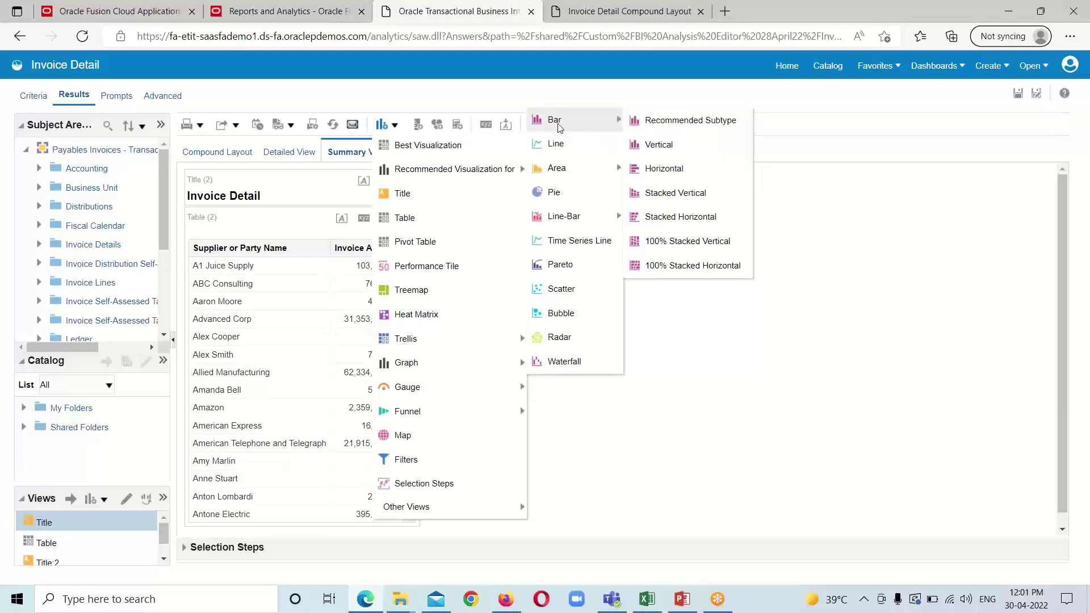
{"action": "left_click", "coordinate": [660, 149]}
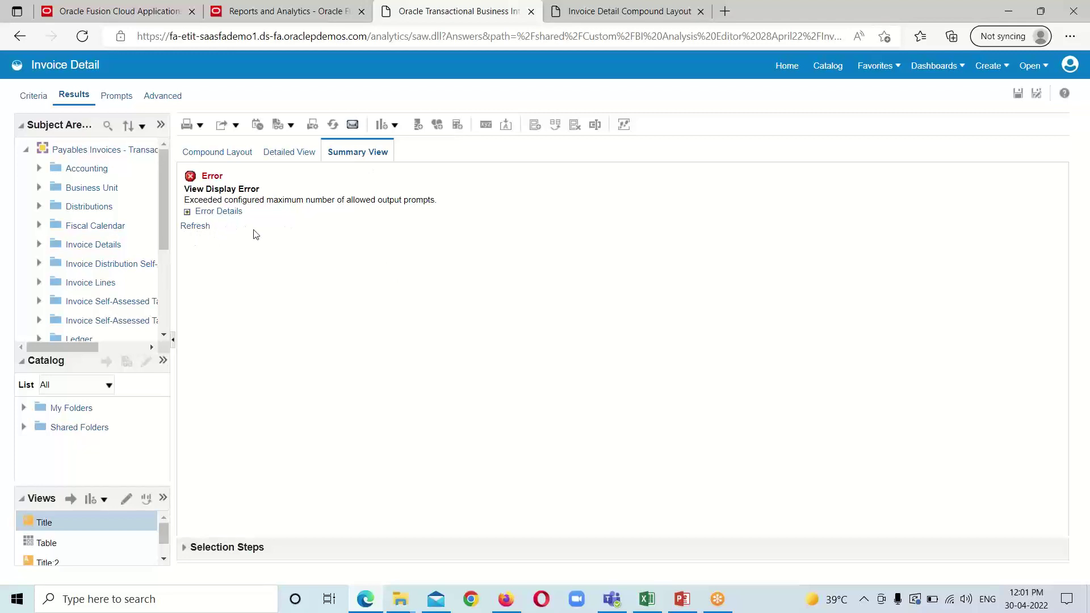
Select the Graph view in the Views pane and open it for editing.
{"action": "left_click", "coordinate": [282, 158]}
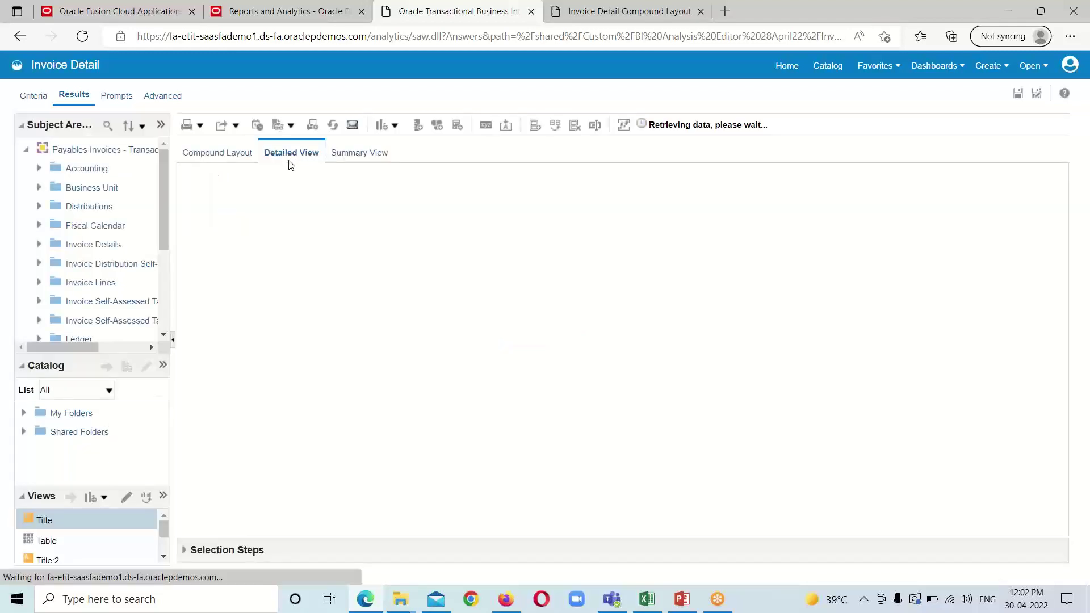
{"action": "left_click", "coordinate": [356, 160]}
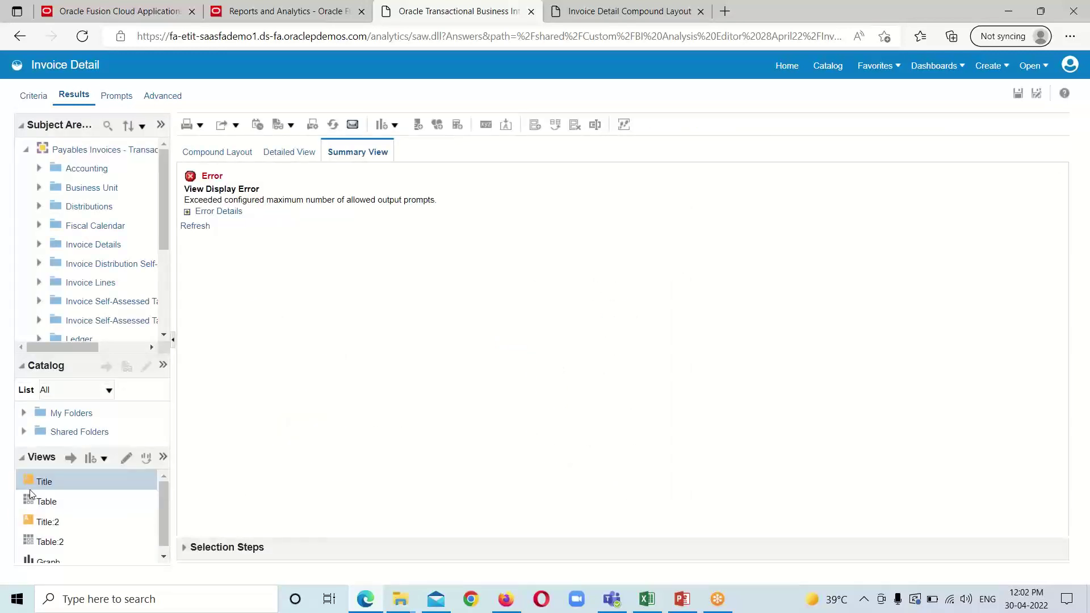
{"action": "scroll", "coordinate": [65, 534], "scroll_direction": "down", "scroll_amount": 1}
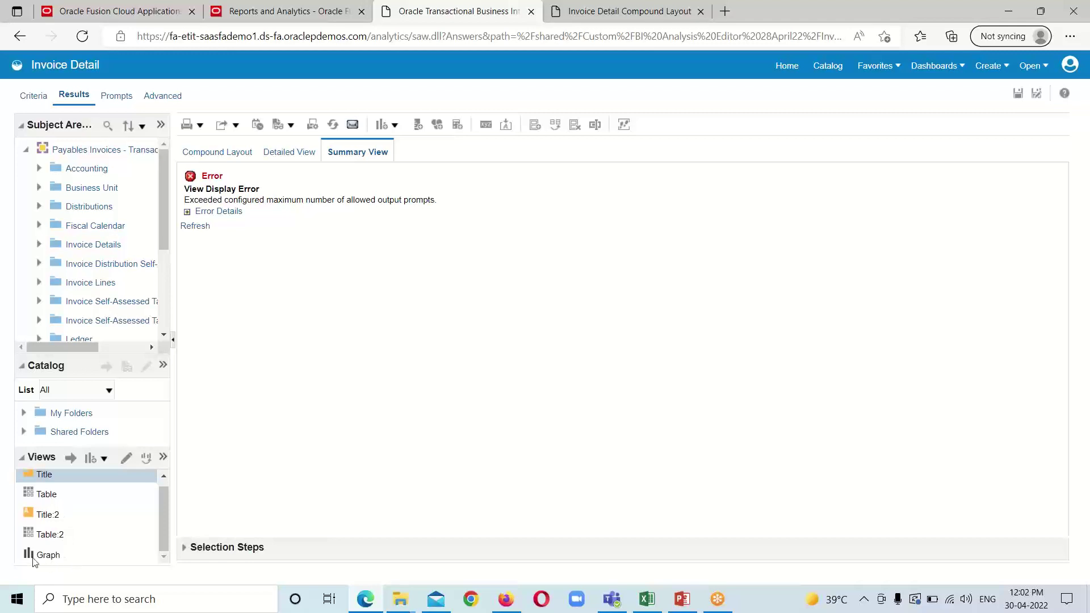
{"action": "left_click", "coordinate": [64, 556]}
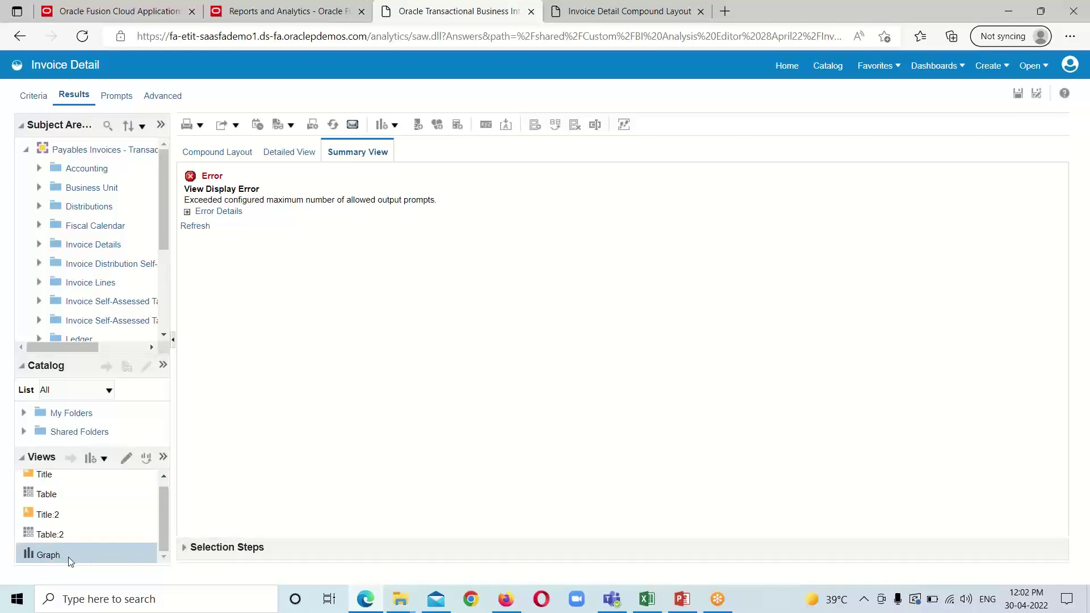
{"action": "left_click", "coordinate": [122, 462]}
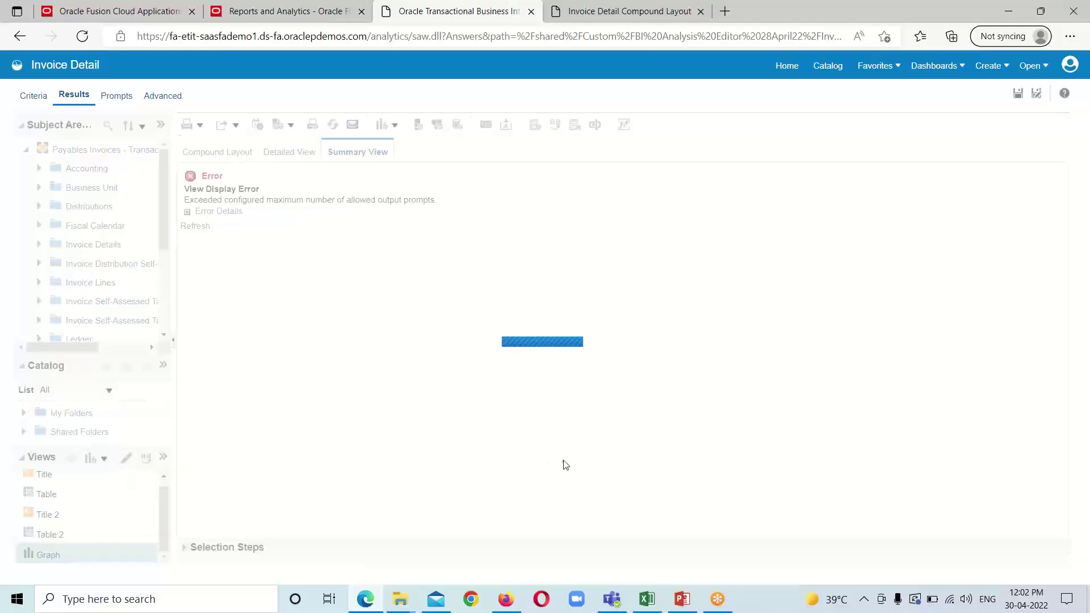
Move Invoice Date, Invoice Number and Invoice Description into the graph's Excluded section.
{"action": "scroll", "coordinate": [454, 452], "scroll_direction": "down", "scroll_amount": 1}
{"action": "scroll", "coordinate": [454, 452], "scroll_direction": "up", "scroll_amount": 1}
{"action": "left_click_drag", "start_coordinate": [780, 335], "coordinate": [774, 265]}
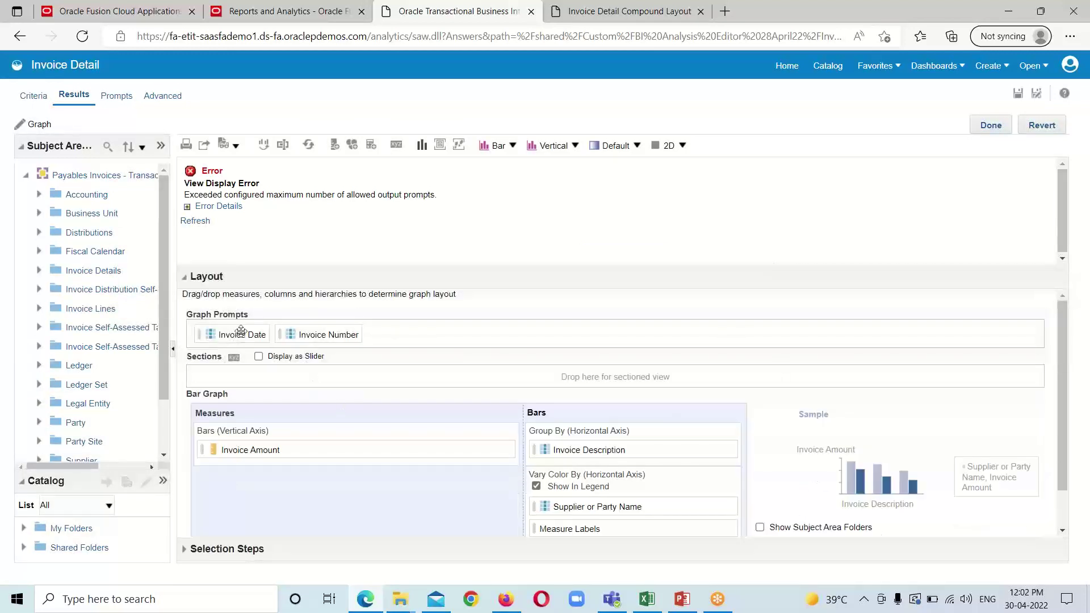
{"action": "scroll", "coordinate": [242, 343], "scroll_direction": "down", "scroll_amount": 1}
{"action": "scroll", "coordinate": [243, 343], "scroll_direction": "up", "scroll_amount": 1}
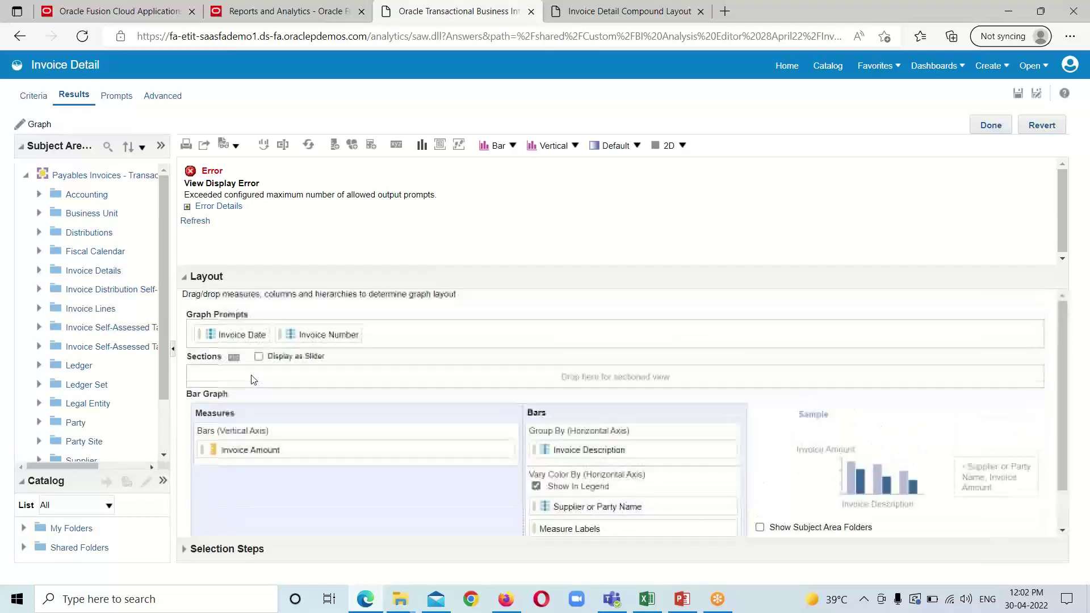
{"action": "left_click_drag", "start_coordinate": [234, 331], "coordinate": [234, 525]}
{"action": "left_click_drag", "start_coordinate": [237, 326], "coordinate": [327, 523]}
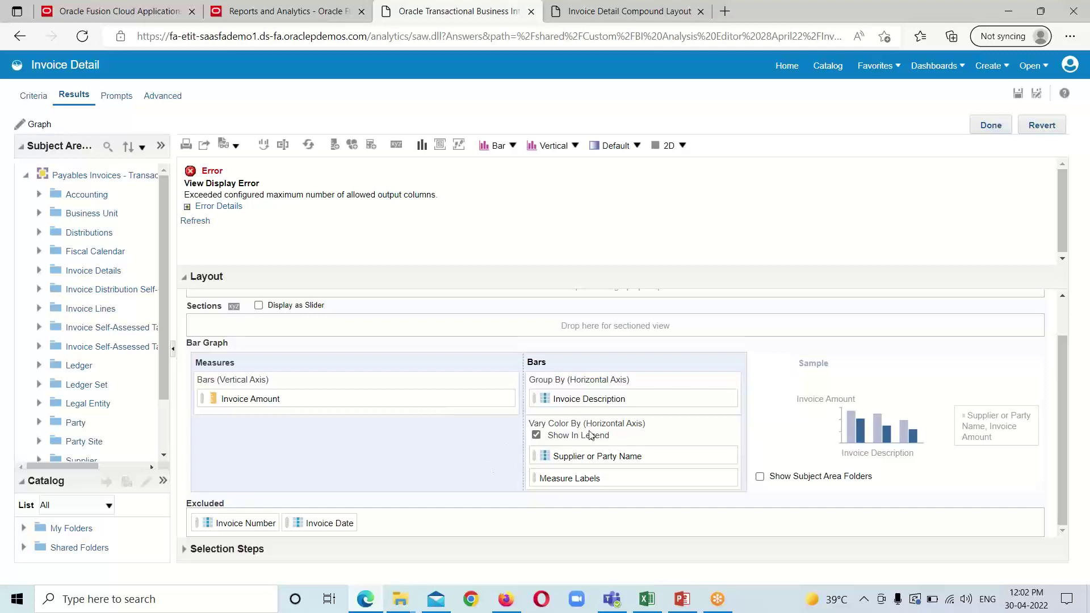
{"action": "left_click_drag", "start_coordinate": [563, 399], "coordinate": [341, 522]}
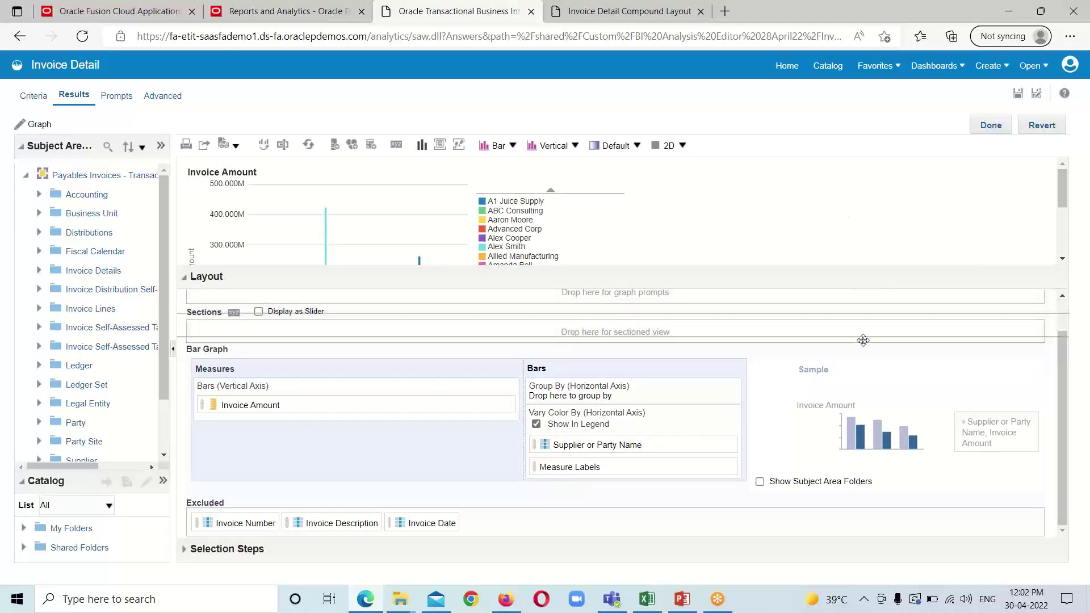
{"action": "scroll", "coordinate": [833, 259], "scroll_direction": "down", "scroll_amount": 1}
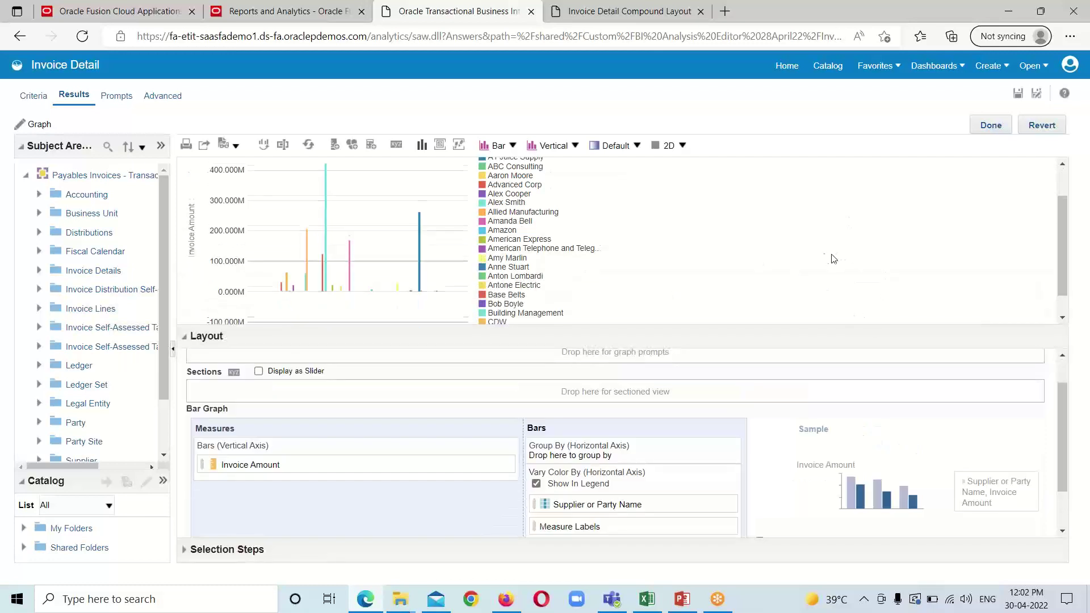
{"action": "scroll", "coordinate": [817, 255], "scroll_direction": "up", "scroll_amount": 2}
{"action": "scroll", "coordinate": [817, 255], "scroll_direction": "down", "scroll_amount": 2}
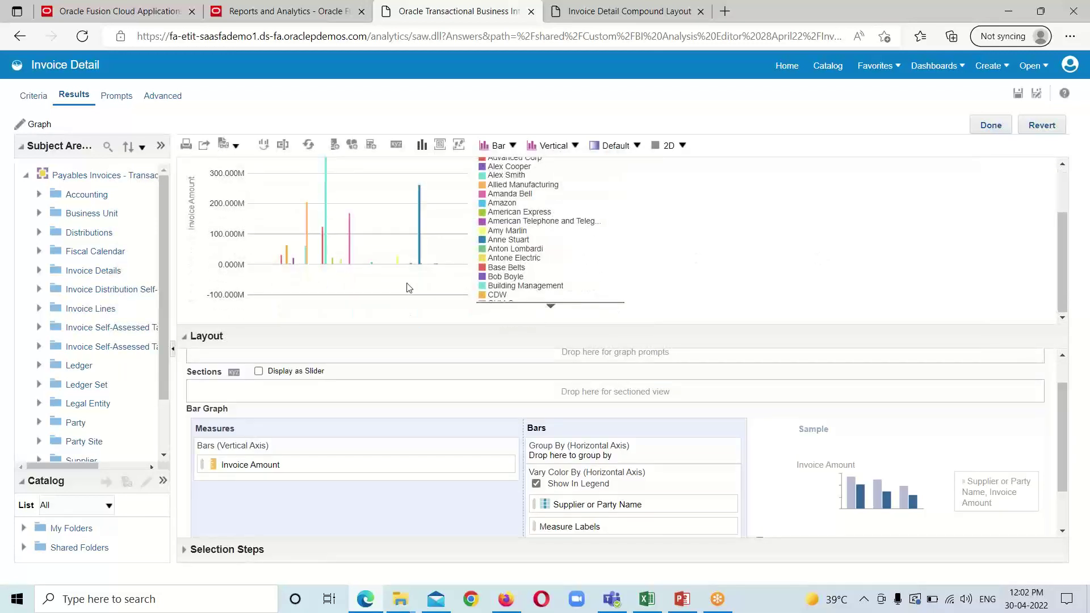
{"action": "scroll", "coordinate": [695, 287], "scroll_direction": "up", "scroll_amount": 2}
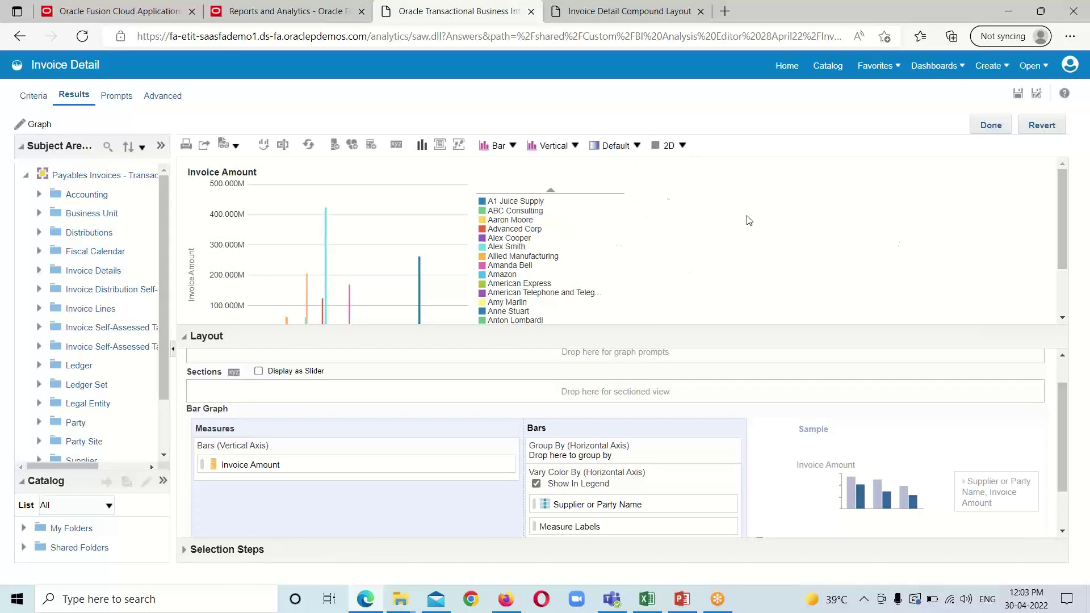
Set the bar graph style to Gradient and switch it from 2D to 3D.
{"action": "left_click", "coordinate": [638, 146]}
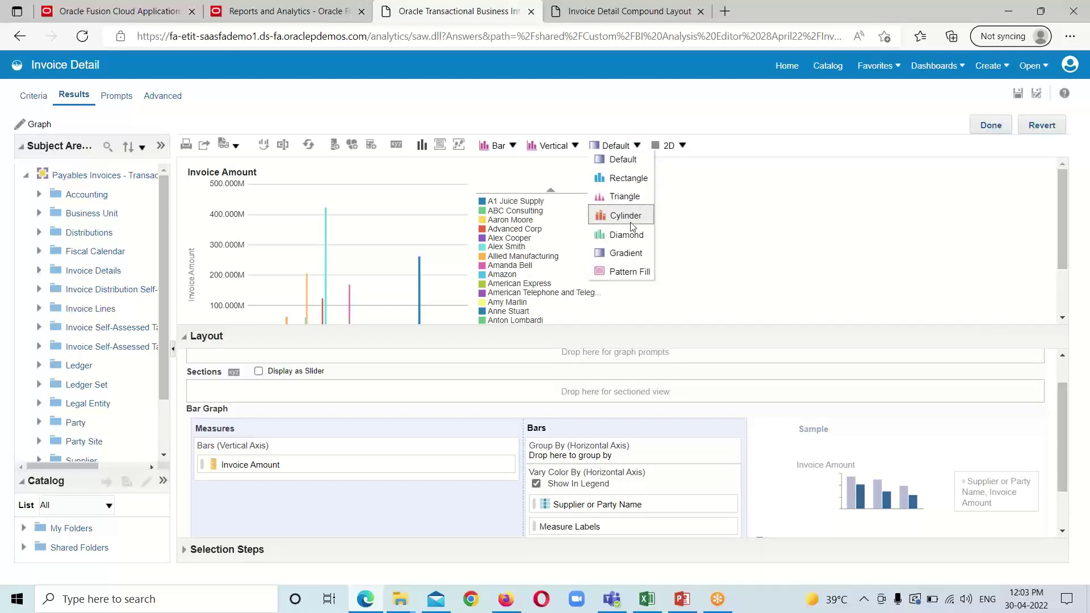
{"action": "left_click", "coordinate": [630, 252]}
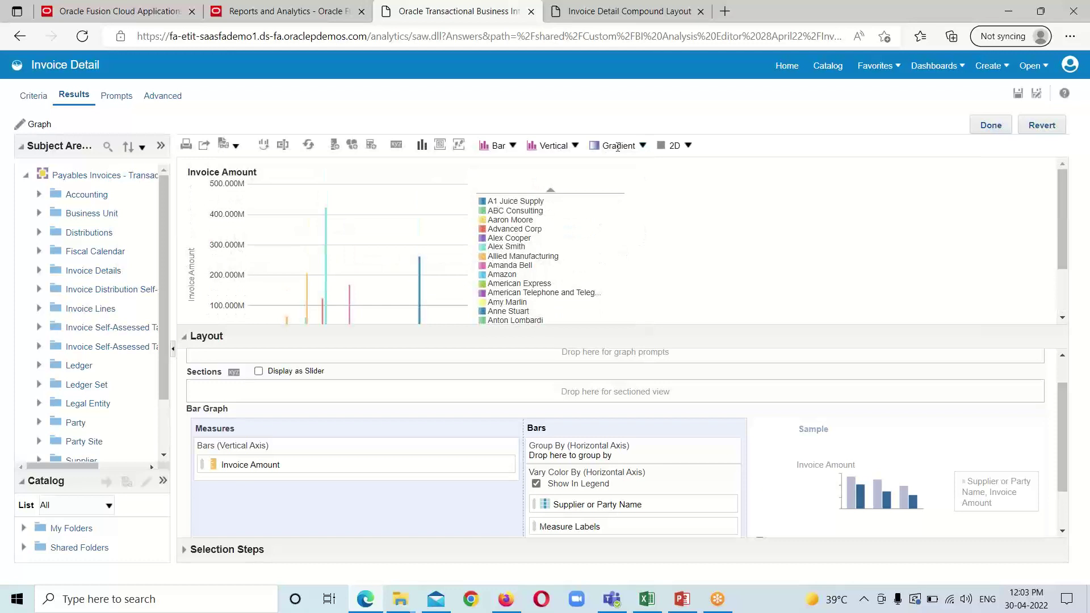
{"action": "left_click", "coordinate": [687, 145]}
{"action": "left_click", "coordinate": [682, 179]}
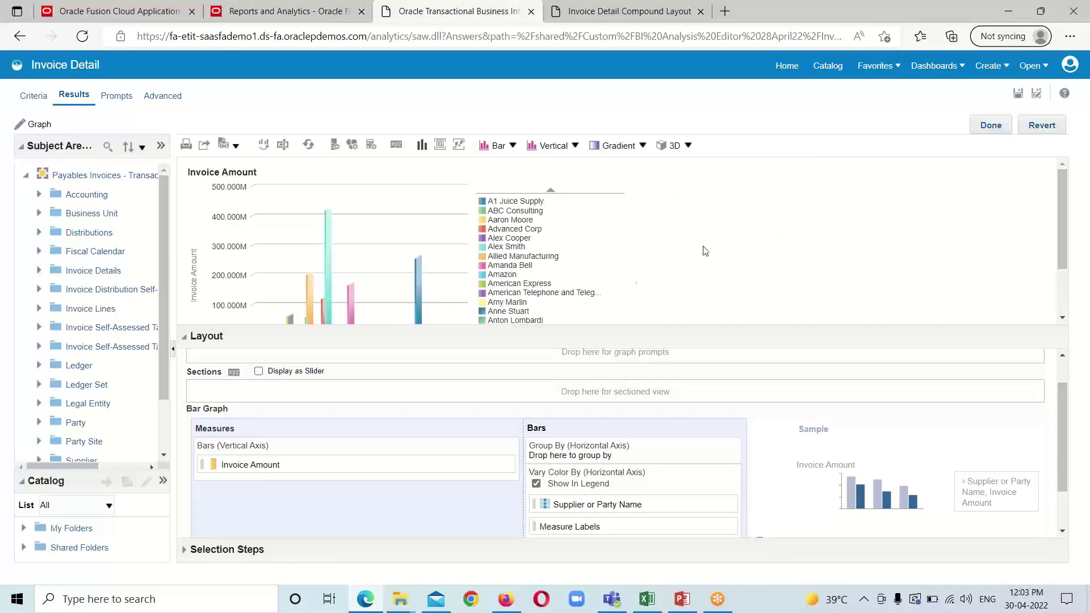
{"action": "scroll", "coordinate": [627, 280], "scroll_direction": "down", "scroll_amount": 2}
{"action": "scroll", "coordinate": [617, 258], "scroll_direction": "up", "scroll_amount": 2}
{"action": "scroll", "coordinate": [624, 261], "scroll_direction": "down", "scroll_amount": 2}
{"action": "scroll", "coordinate": [642, 264], "scroll_direction": "up", "scroll_amount": 2}
{"action": "left_click_drag", "start_coordinate": [796, 332], "coordinate": [791, 352]}
{"action": "left_click", "coordinate": [944, 313]}
Finish the graph and drag it beside the supplier–amount table in the Summary View.
{"action": "left_click", "coordinate": [983, 127]}
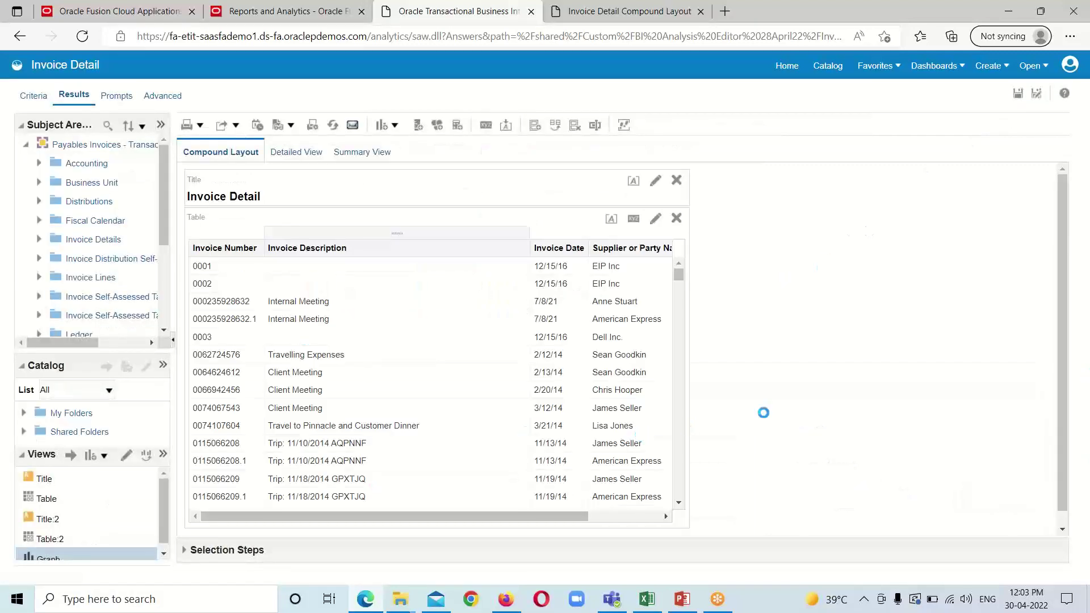
{"action": "left_click", "coordinate": [372, 157]}
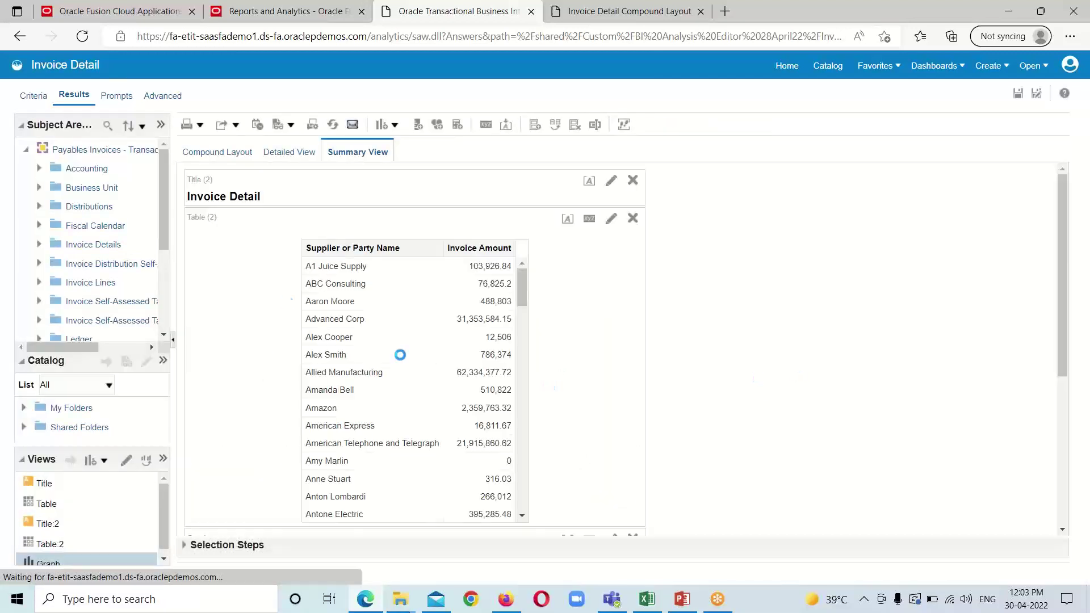
{"action": "scroll", "coordinate": [944, 379], "scroll_direction": "down", "scroll_amount": 3}
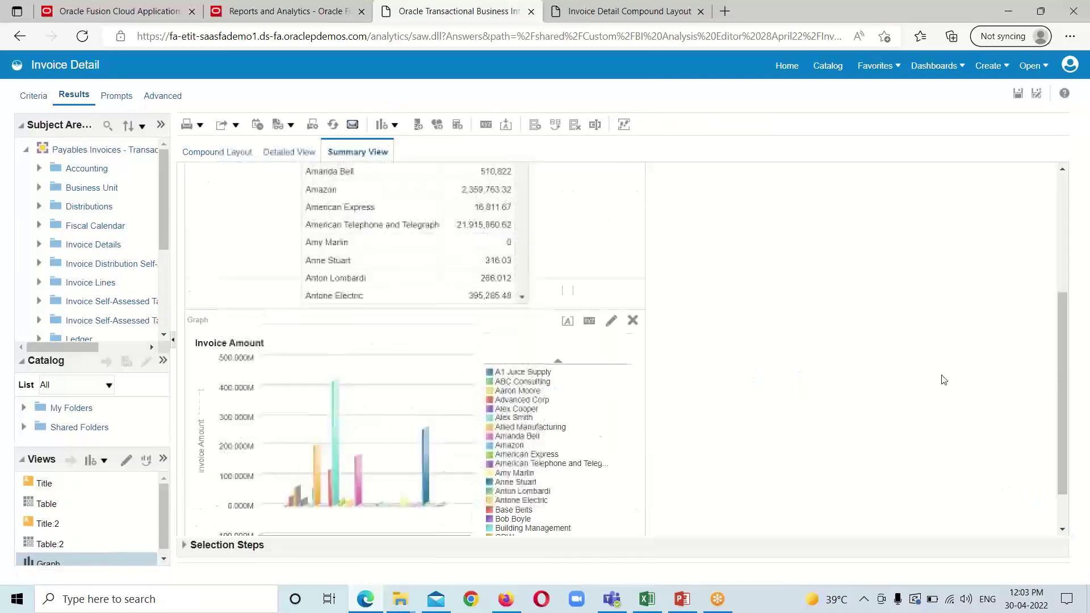
{"action": "scroll", "coordinate": [932, 402], "scroll_direction": "down", "scroll_amount": 1}
{"action": "scroll", "coordinate": [844, 402], "scroll_direction": "up", "scroll_amount": 3}
{"action": "scroll", "coordinate": [842, 403], "scroll_direction": "down", "scroll_amount": 3}
{"action": "scroll", "coordinate": [842, 403], "scroll_direction": "up", "scroll_amount": 3}
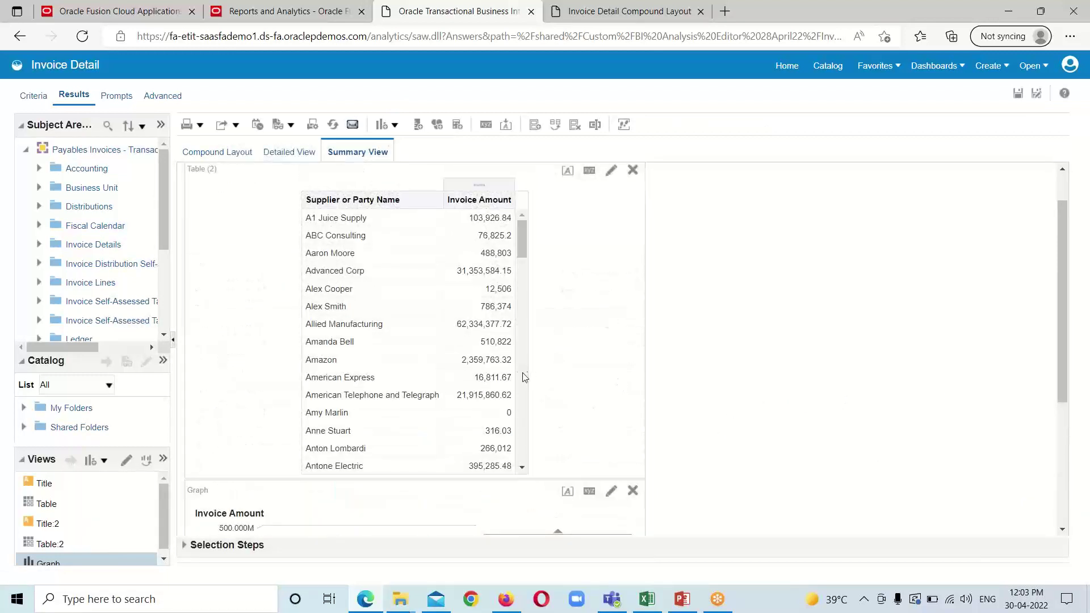
{"action": "scroll", "coordinate": [438, 346], "scroll_direction": "down", "scroll_amount": 3}
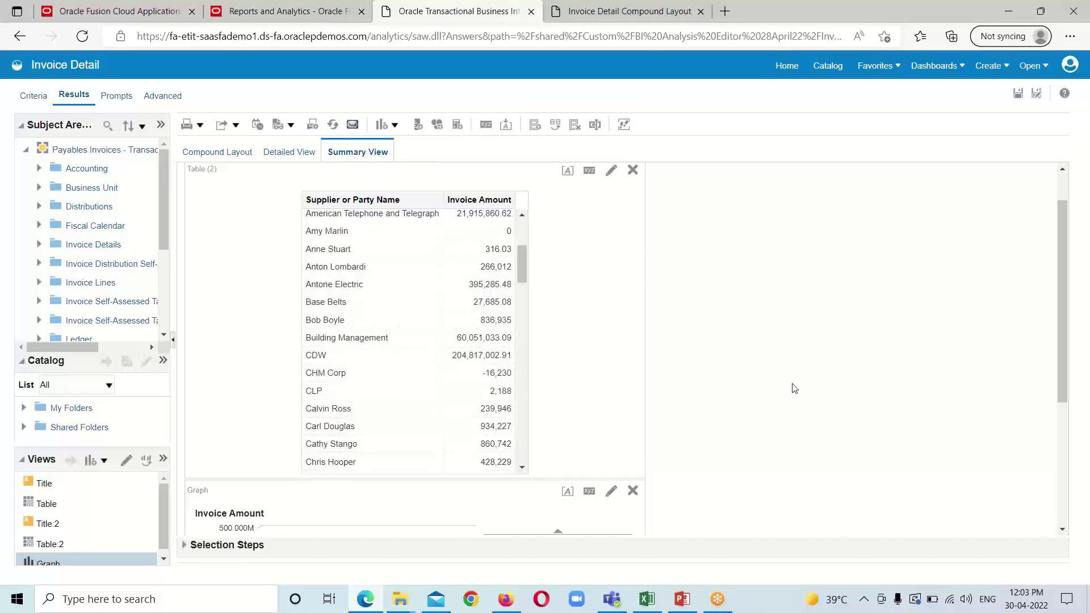
{"action": "scroll", "coordinate": [794, 389], "scroll_direction": "down", "scroll_amount": 3}
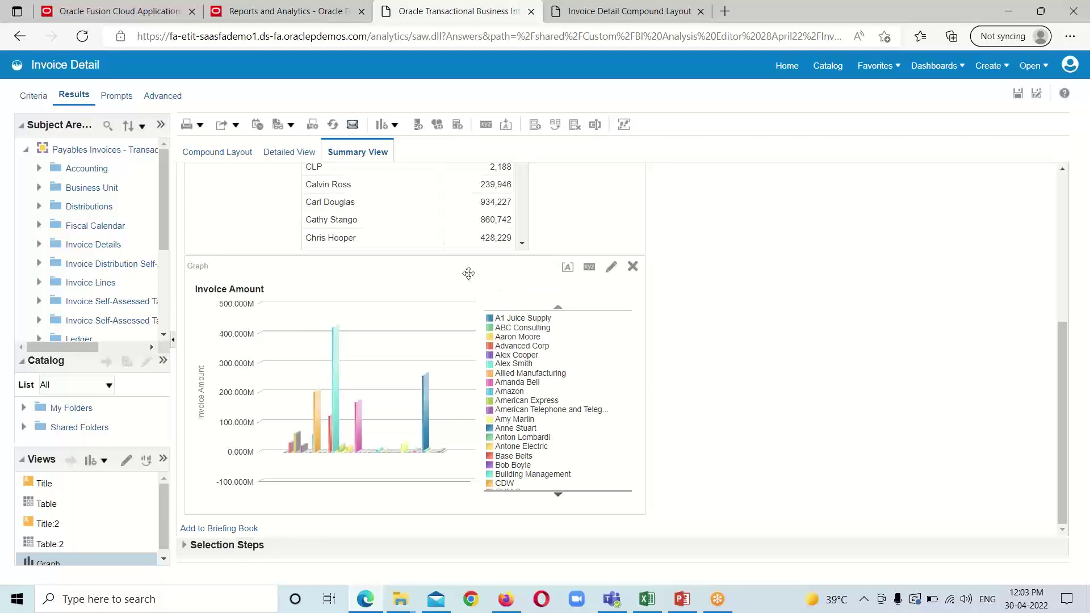
{"action": "left_click_drag", "start_coordinate": [473, 274], "coordinate": [725, 377]}
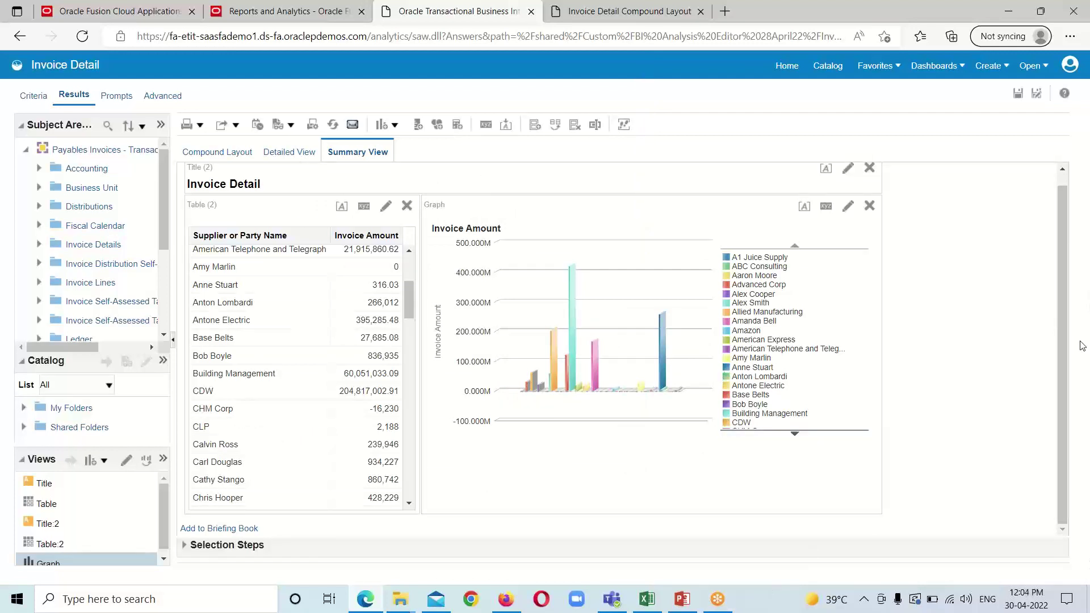
{"action": "scroll", "coordinate": [1061, 347], "scroll_direction": "up", "scroll_amount": 1}
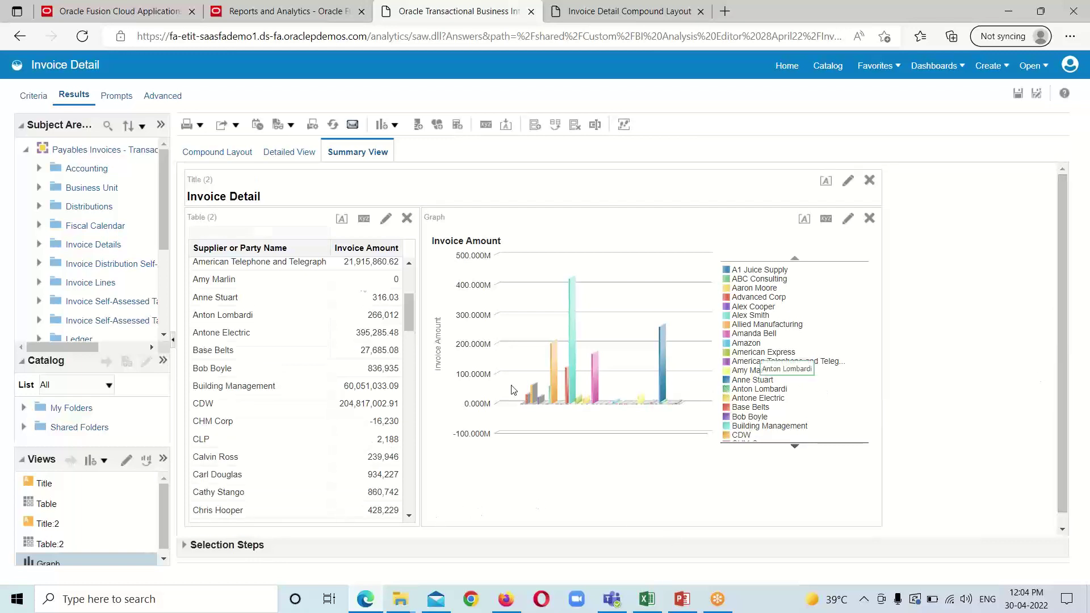
Remove the Title and Table views from the first compound layout.
{"action": "left_click", "coordinate": [222, 153]}
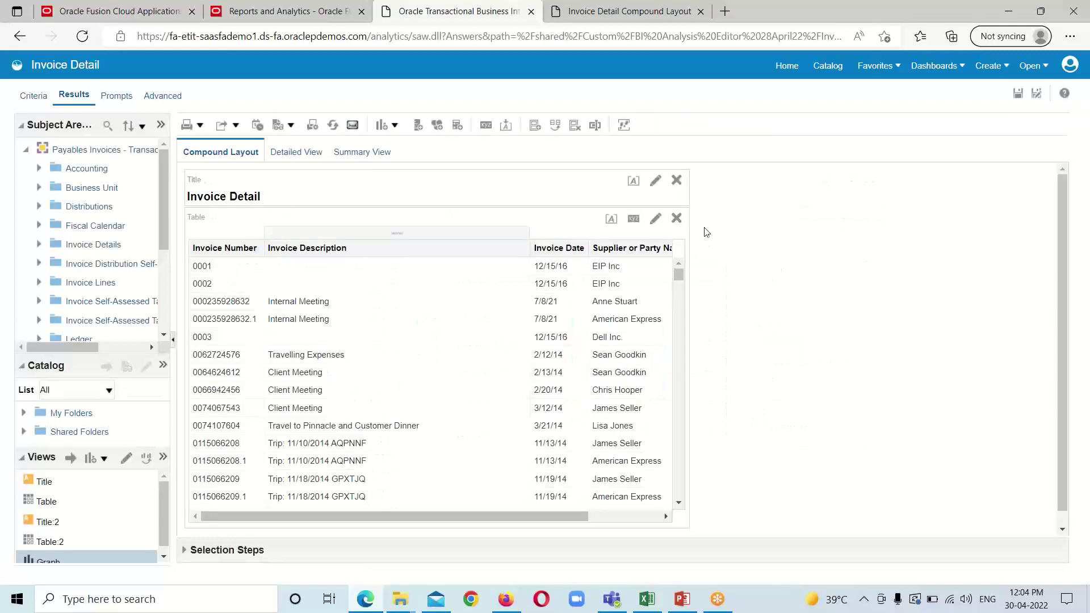
{"action": "left_click", "coordinate": [676, 219]}
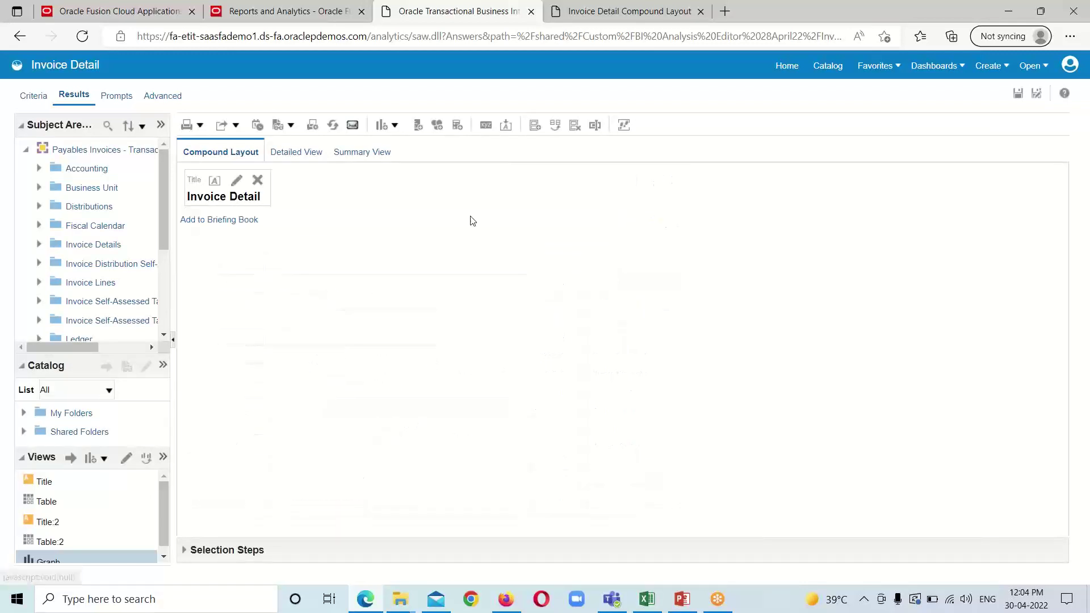
{"action": "left_click", "coordinate": [257, 181]}
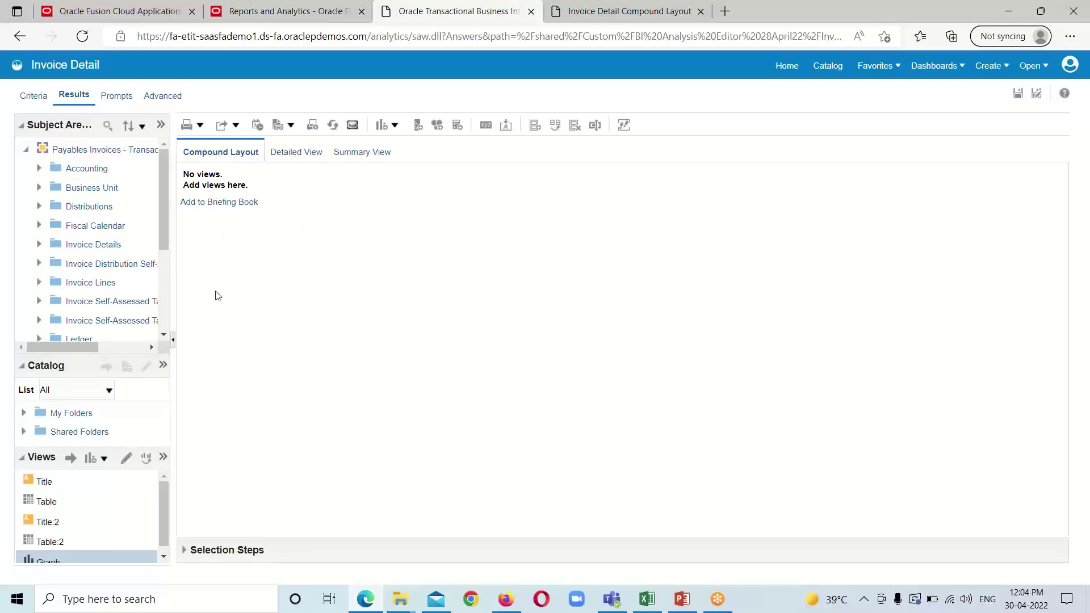
Add a View Selector to the compound layout and open its settings.
{"action": "left_click", "coordinate": [395, 126]}
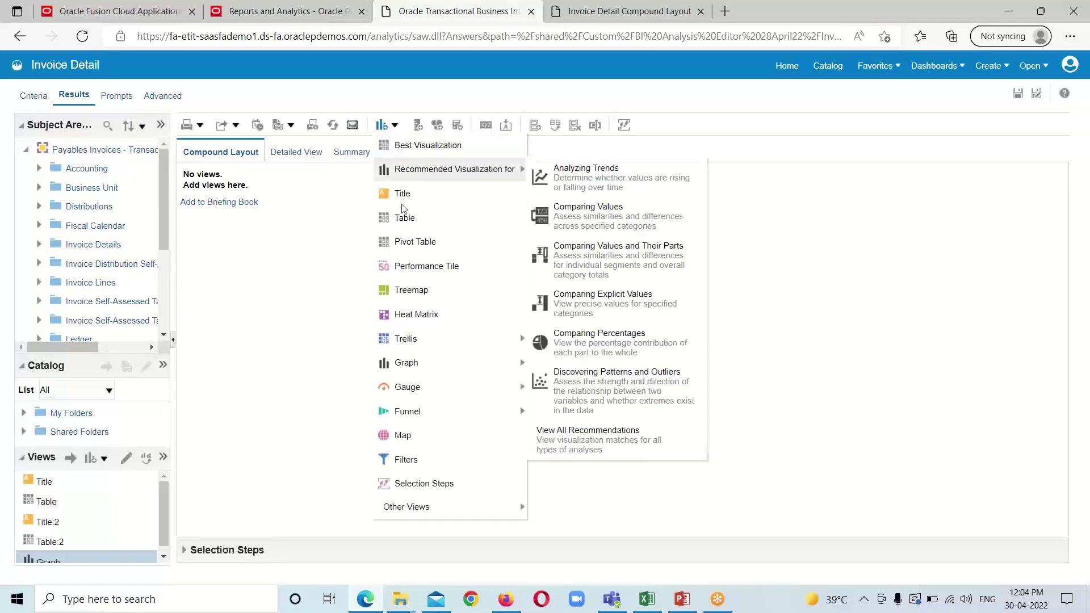
{"action": "mouse_move", "coordinate": [406, 340]}
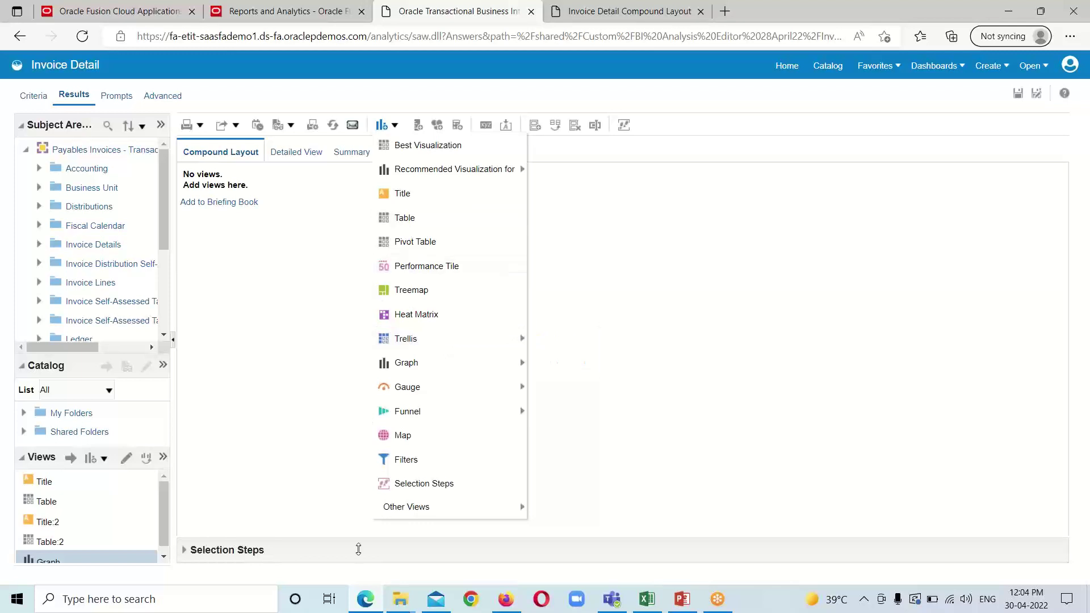
{"action": "mouse_move", "coordinate": [452, 512]}
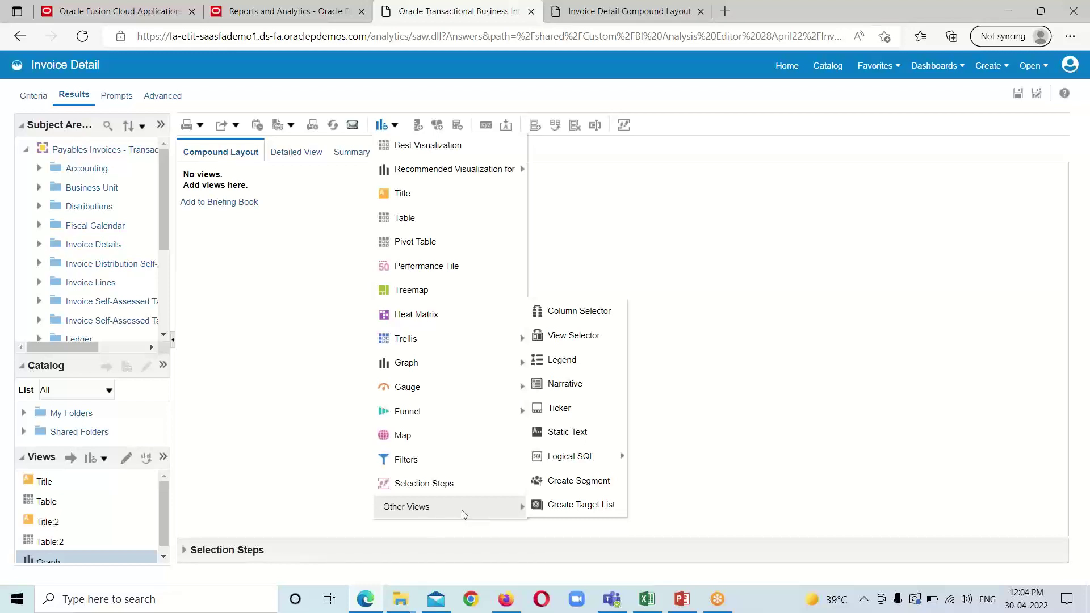
{"action": "left_click", "coordinate": [559, 337]}
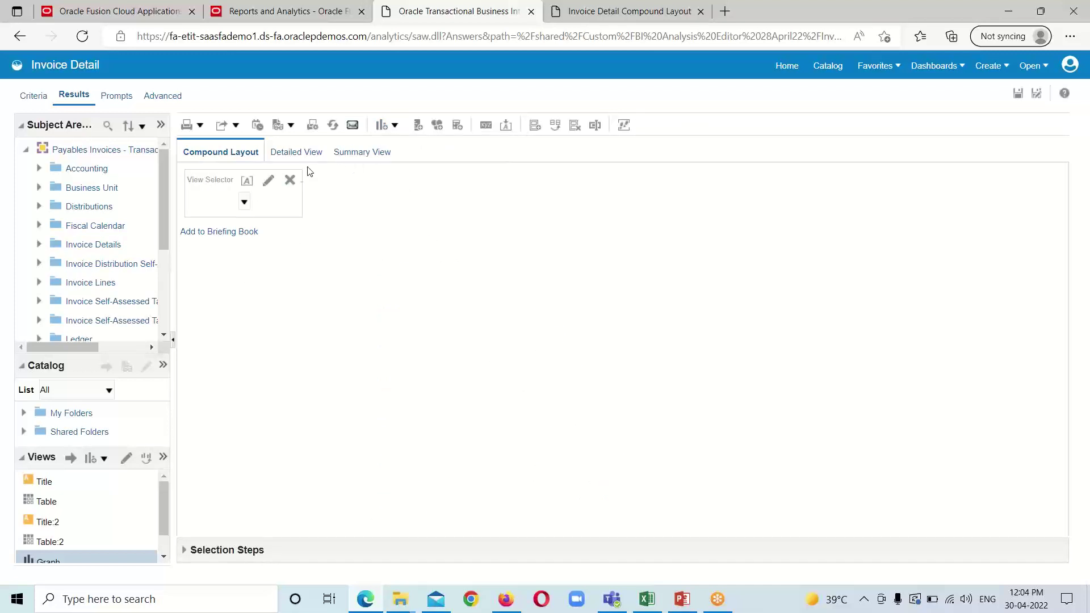
{"action": "left_click", "coordinate": [269, 181]}
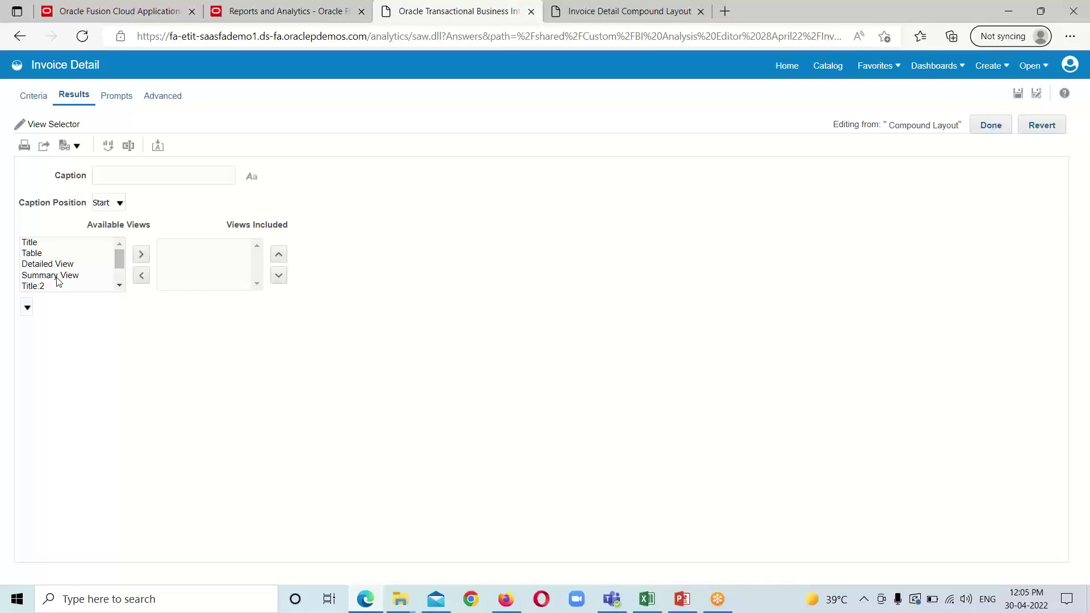
Caption the view selector 'Select View' and include Detailed View and Summary View.
{"action": "left_click", "coordinate": [157, 176]}
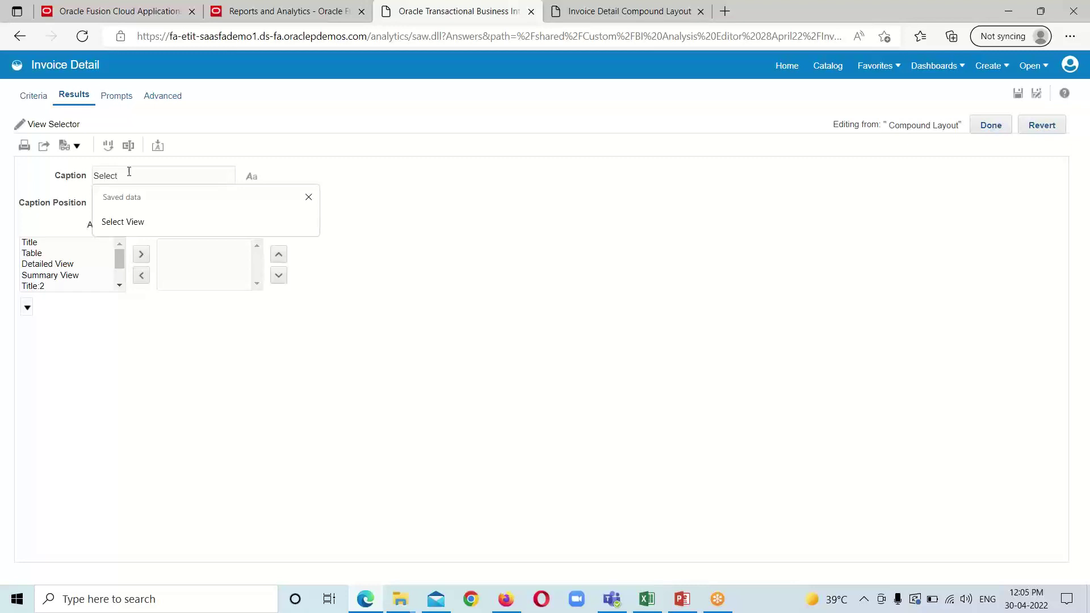
{"action": "type", "text": "w"}
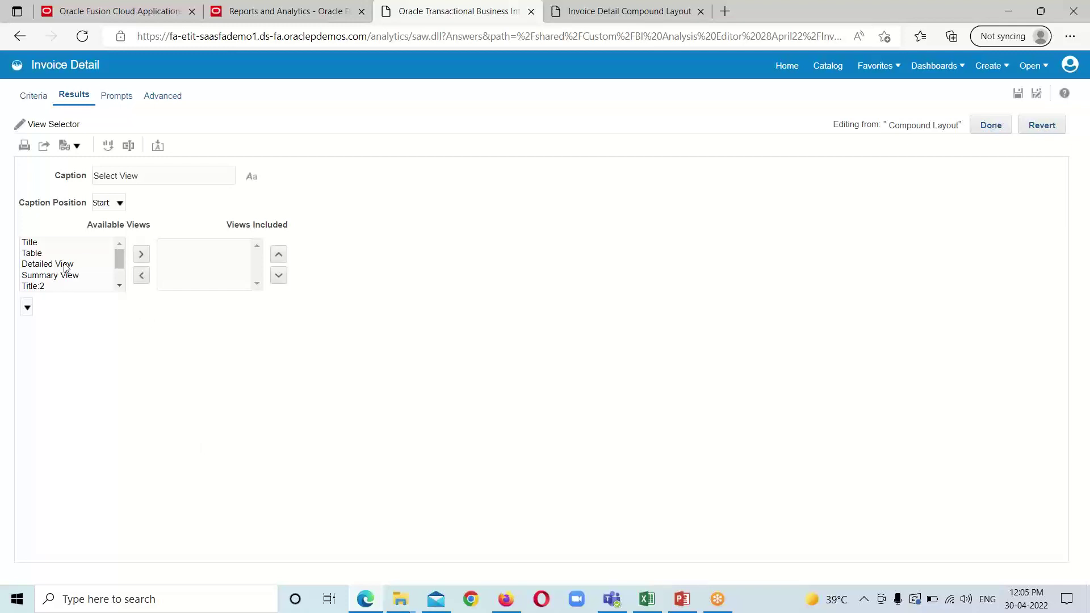
{"action": "left_click", "coordinate": [65, 264]}
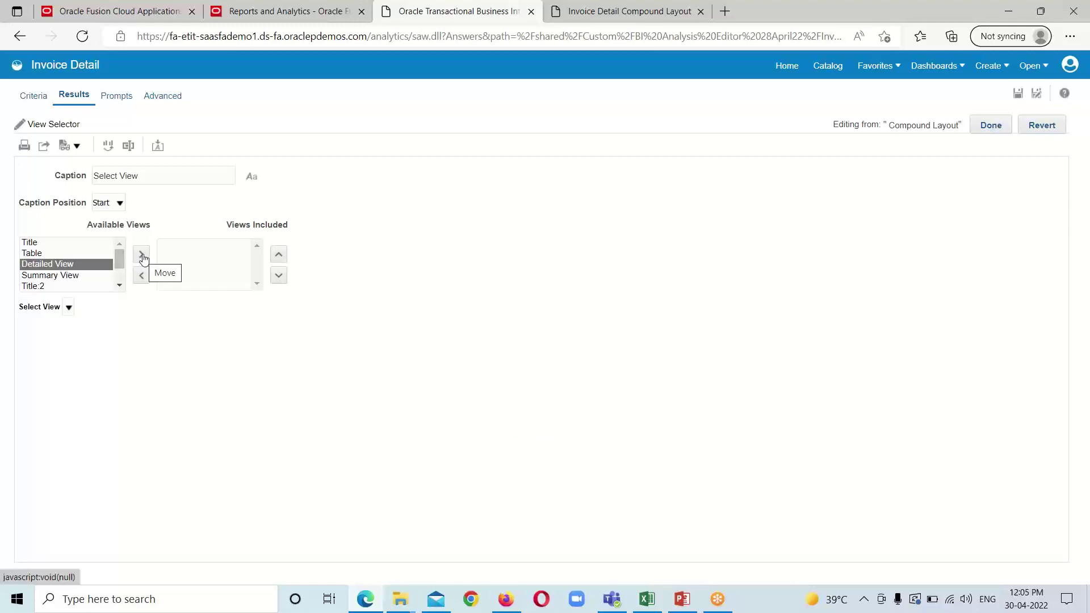
{"action": "left_click", "coordinate": [141, 255]}
{"action": "left_click", "coordinate": [75, 266]}
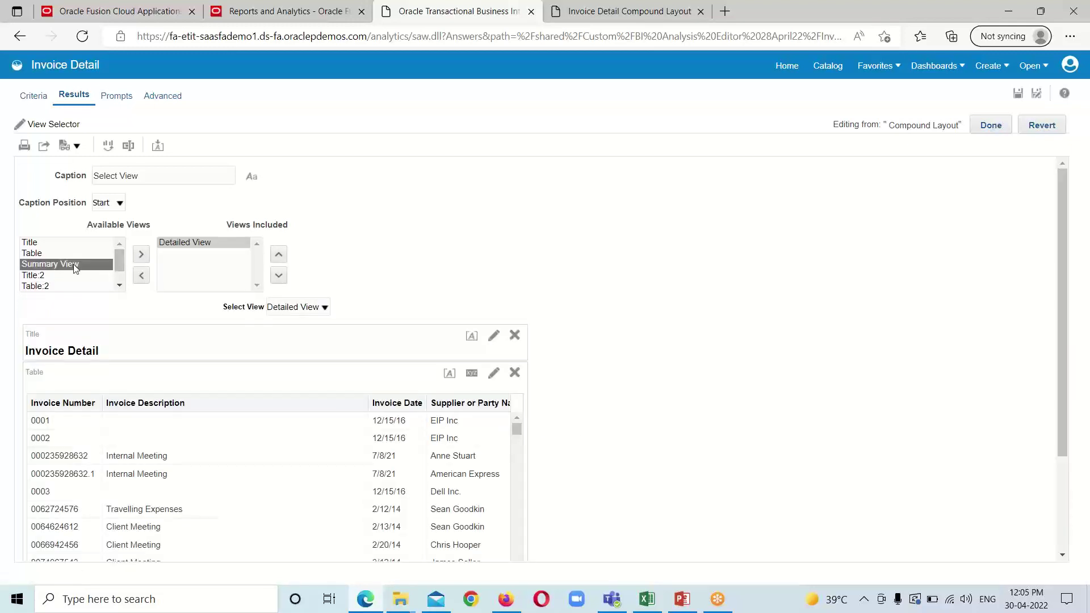
{"action": "left_click", "coordinate": [141, 254]}
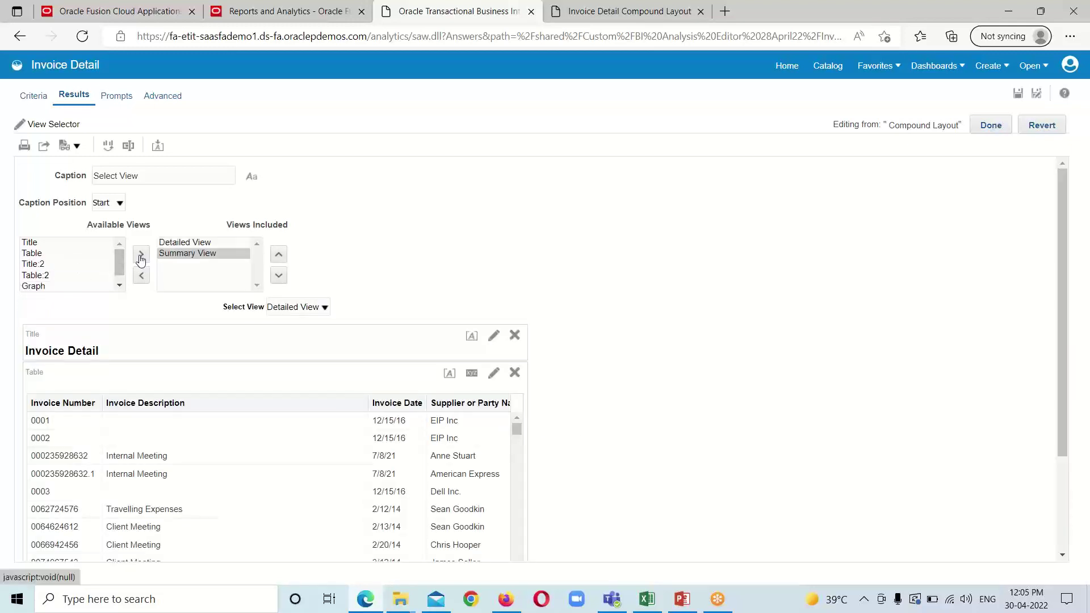
Move Summary View ahead of Detailed View and finish the view selector.
{"action": "left_click", "coordinate": [231, 260]}
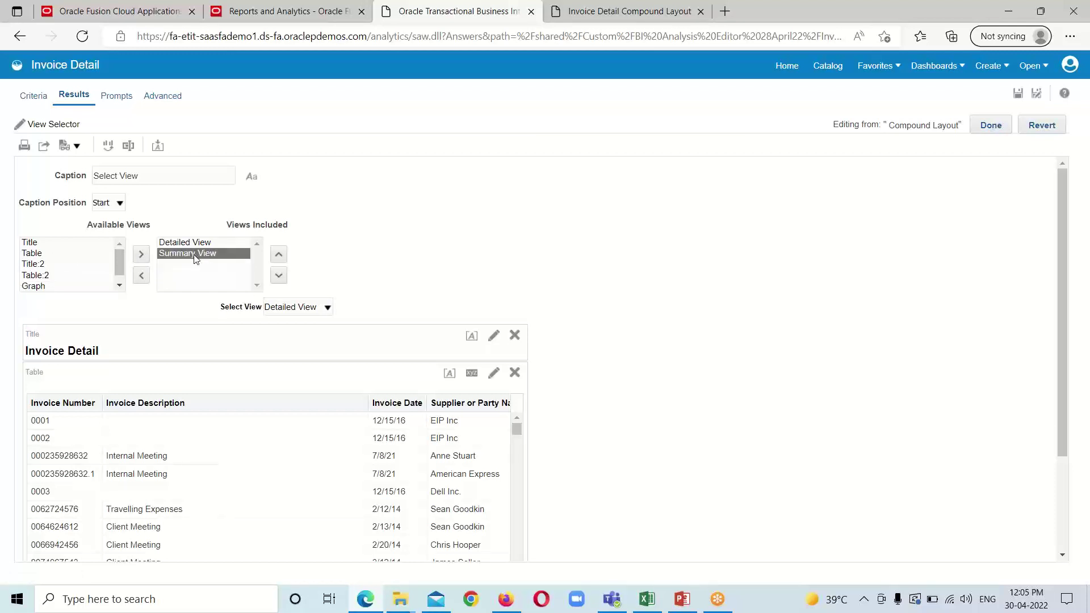
{"action": "left_click", "coordinate": [278, 254]}
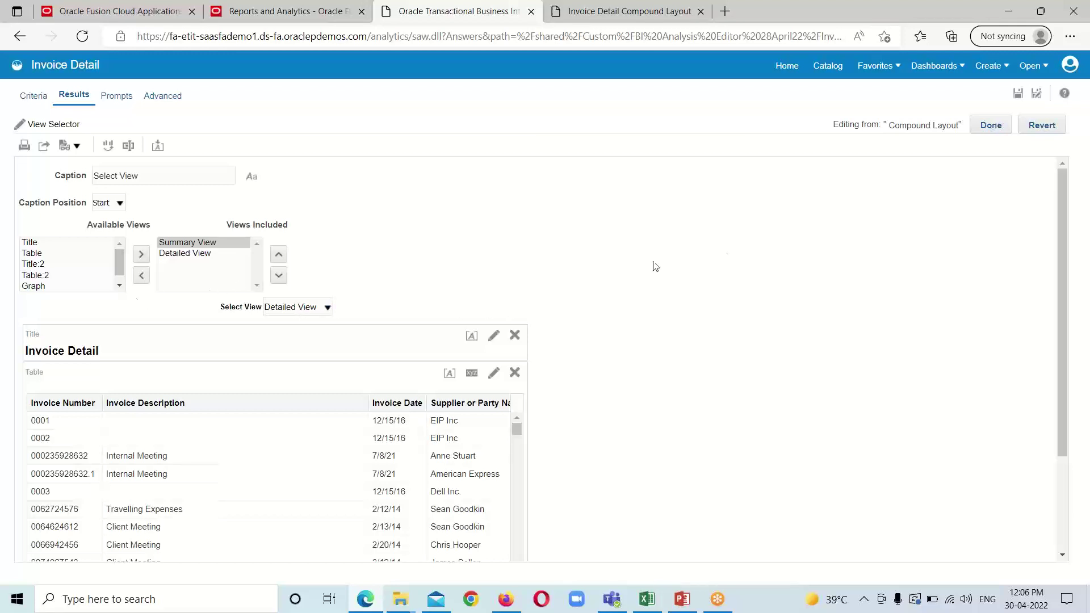
{"action": "scroll", "coordinate": [916, 343], "scroll_direction": "down", "scroll_amount": 1}
{"action": "scroll", "coordinate": [908, 346], "scroll_direction": "down", "scroll_amount": 2}
{"action": "scroll", "coordinate": [900, 348], "scroll_direction": "up", "scroll_amount": 3}
{"action": "left_click", "coordinate": [978, 130]}
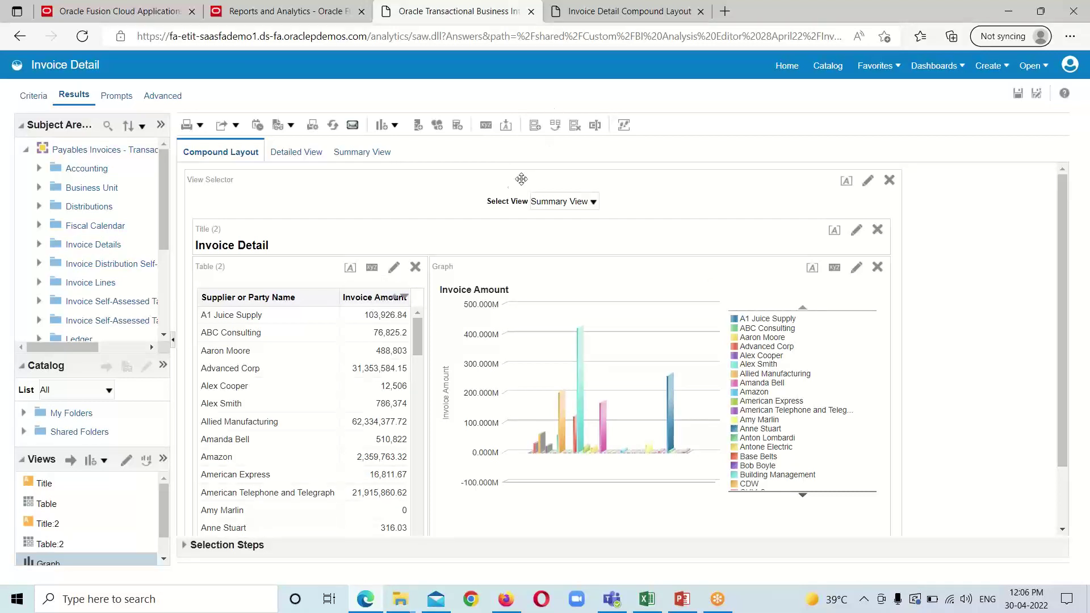
Save the current analysis.
{"action": "scroll", "coordinate": [499, 202], "scroll_direction": "down", "scroll_amount": 3}
{"action": "scroll", "coordinate": [477, 215], "scroll_direction": "up", "scroll_amount": 3}
{"action": "left_click", "coordinate": [1016, 98]}
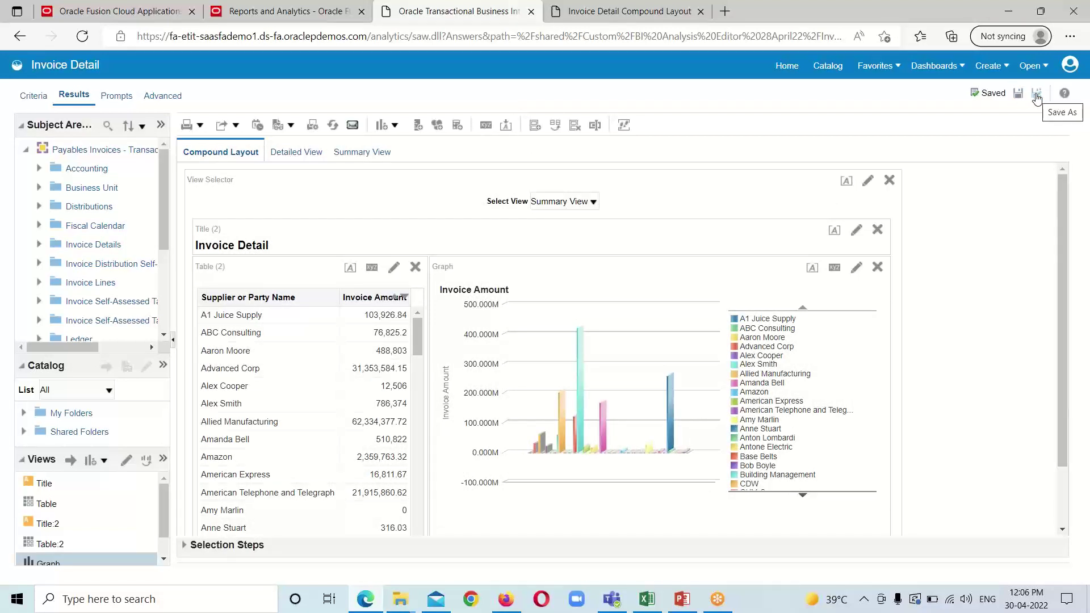
Save a copy named 'Invoice Detail with Compound Layout'.
{"action": "left_click", "coordinate": [1036, 97]}
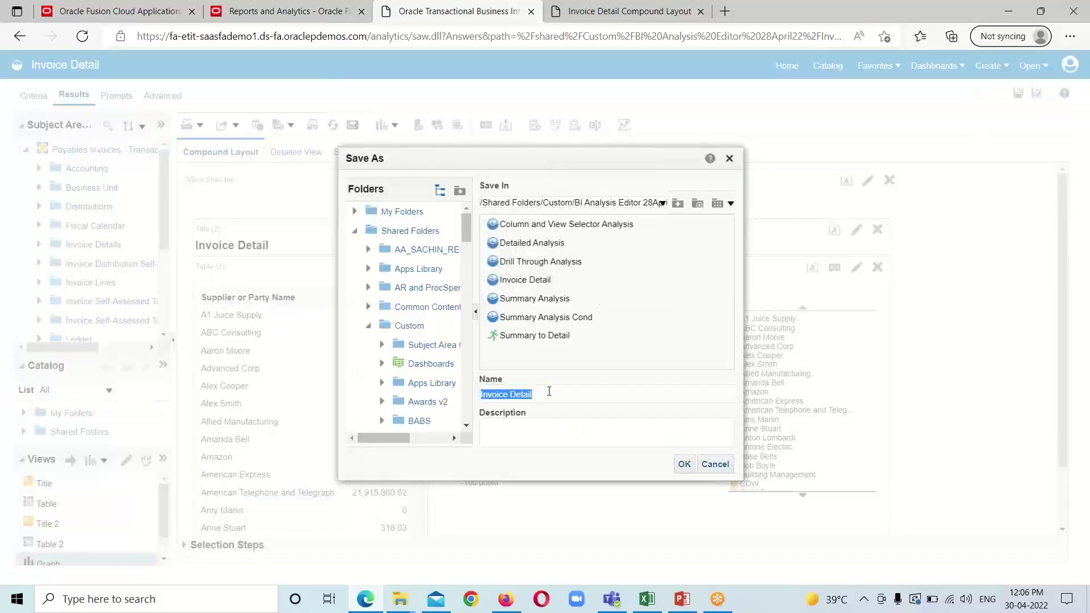
{"action": "left_click", "coordinate": [550, 392]}
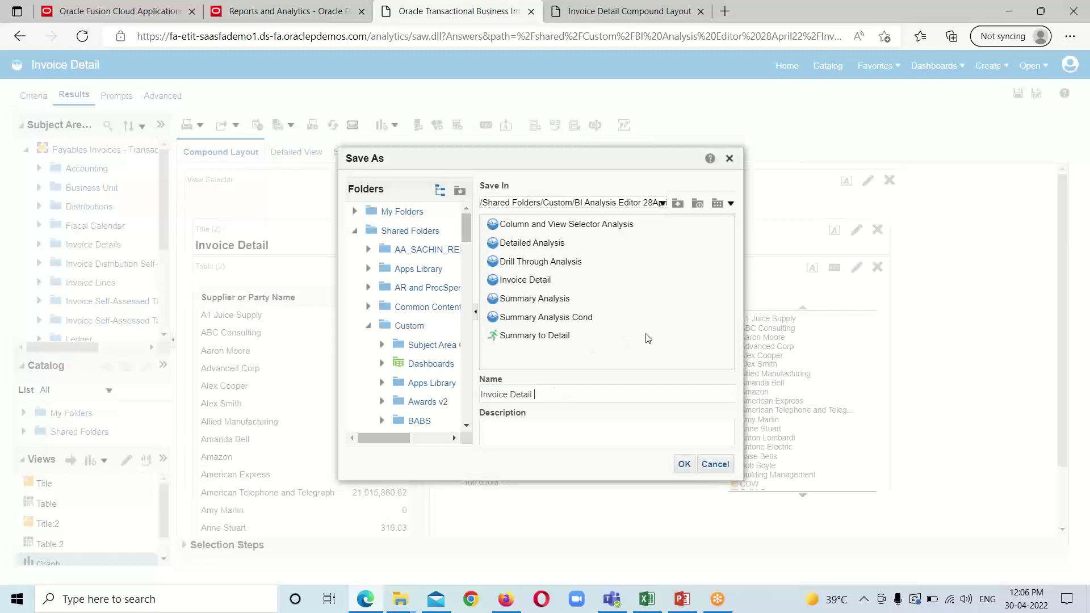
{"action": "type", "text": "with Compound Layout"}
{"action": "left_click", "coordinate": [684, 464]}
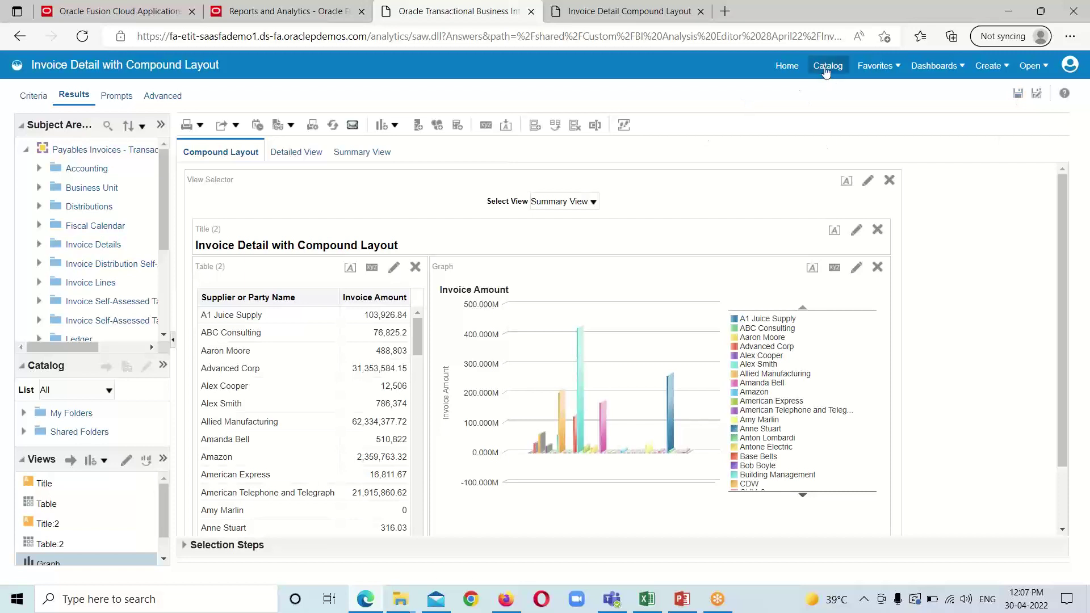
Open 'Invoice Detail with Compound Layout' from the Catalog's BI Analysis Editor 28April22 folder.
{"action": "left_click", "coordinate": [826, 67]}
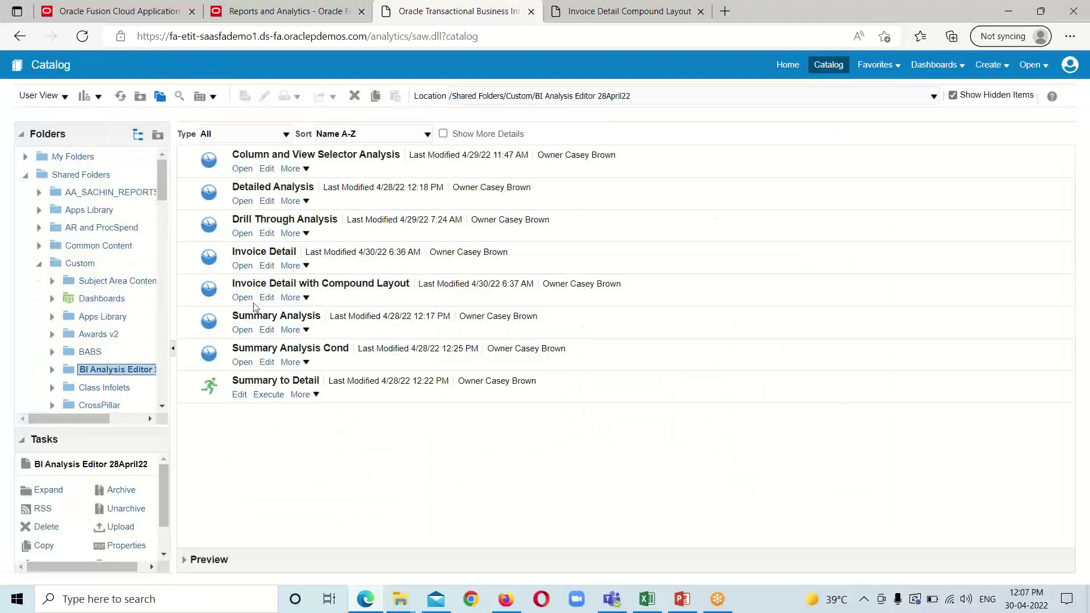
{"action": "left_click", "coordinate": [363, 294]}
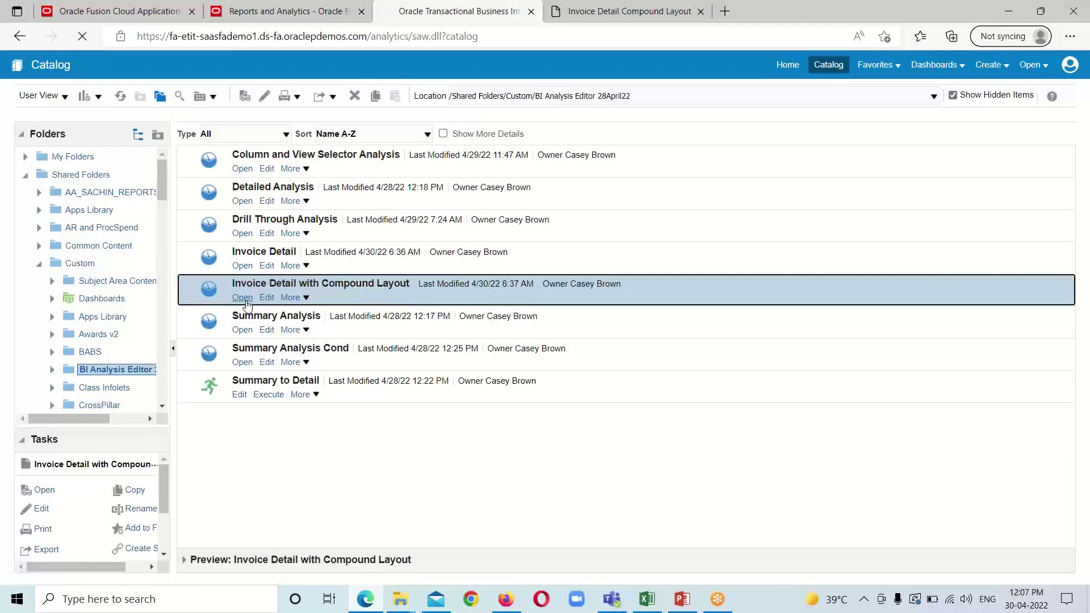
{"action": "left_click", "coordinate": [246, 302]}
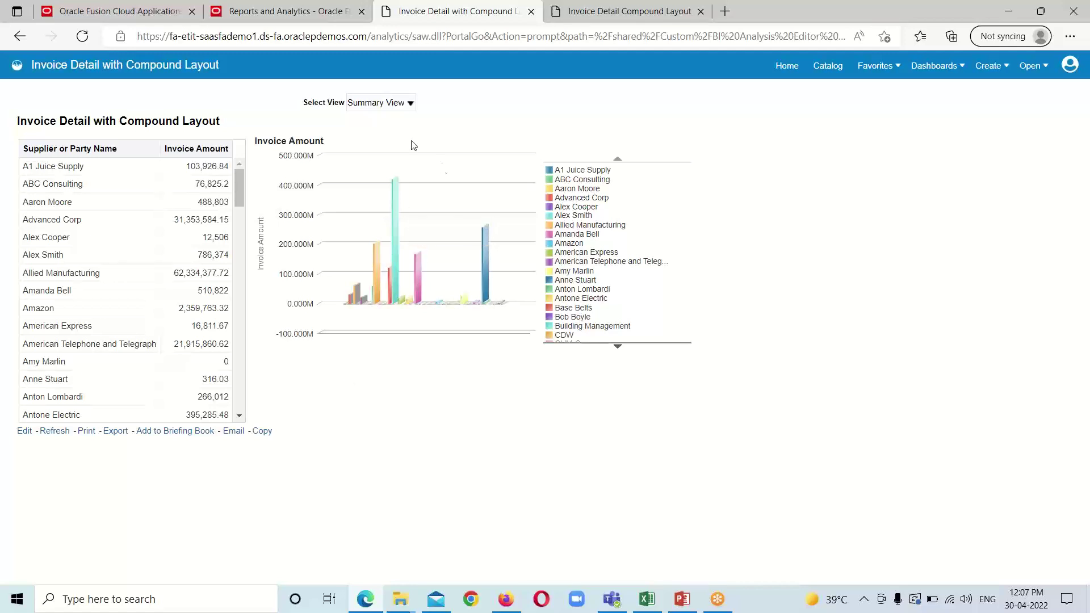
{"action": "left_click", "coordinate": [411, 105]}
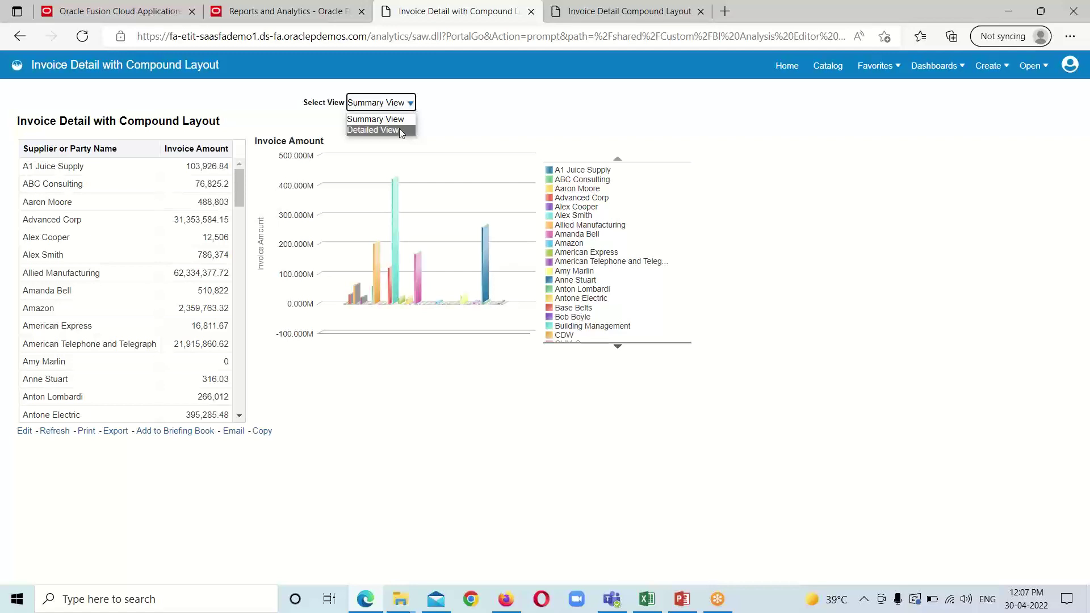
{"action": "left_click", "coordinate": [400, 130]}
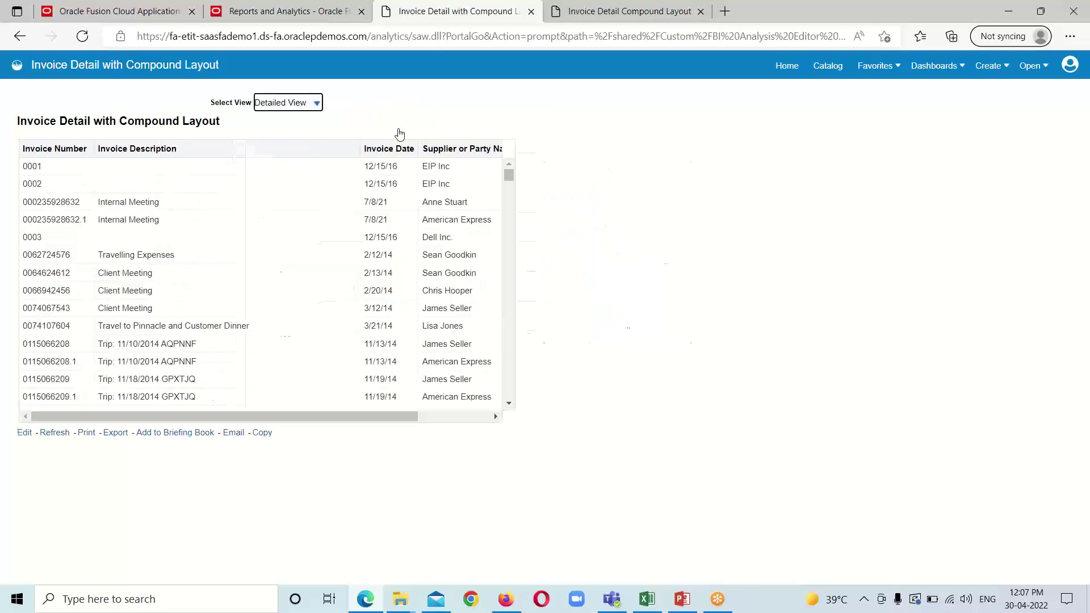
{"action": "mouse_move", "coordinate": [400, 424]}
{"action": "left_mouse_down"}
{"action": "mouse_move", "coordinate": [483, 422]}
{"action": "mouse_move", "coordinate": [396, 420]}
{"action": "left_mouse_up"}
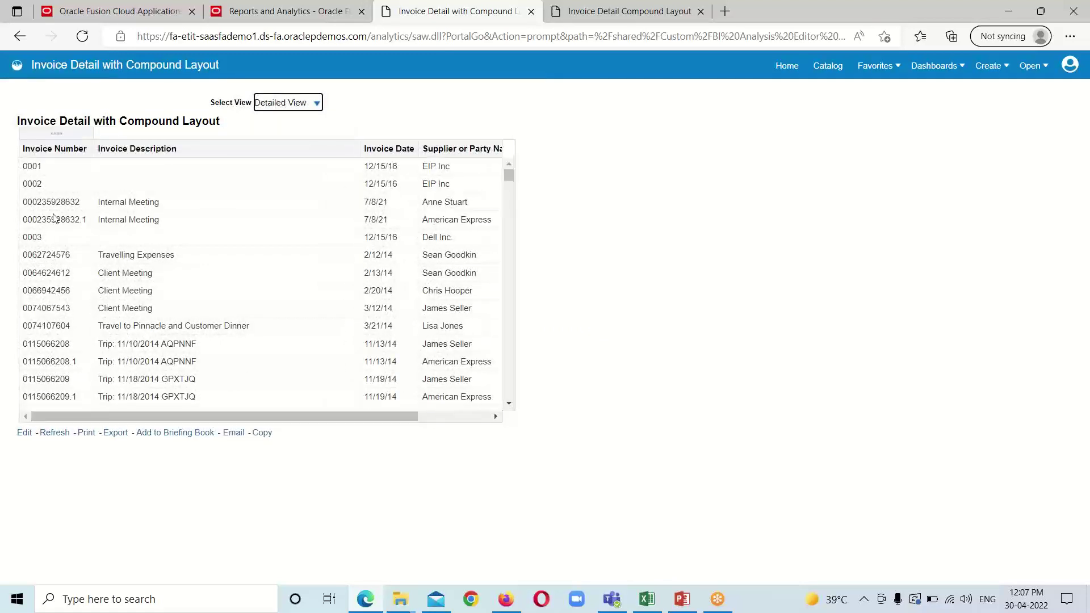
{"action": "left_click_drag", "start_coordinate": [408, 418], "coordinate": [342, 422]}
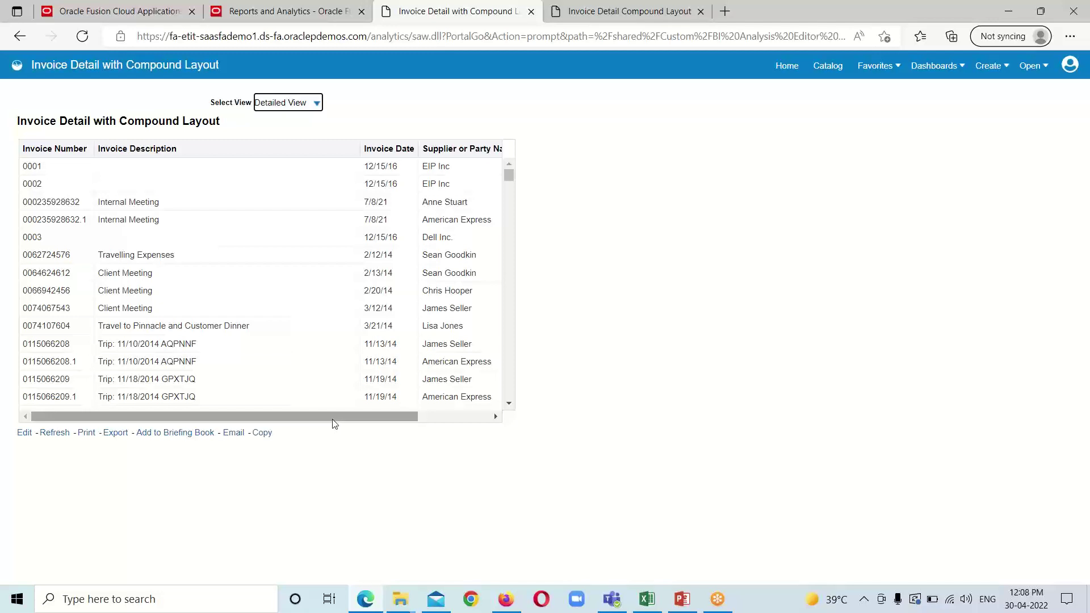
{"action": "left_click", "coordinate": [317, 107]}
{"action": "left_click", "coordinate": [304, 114]}
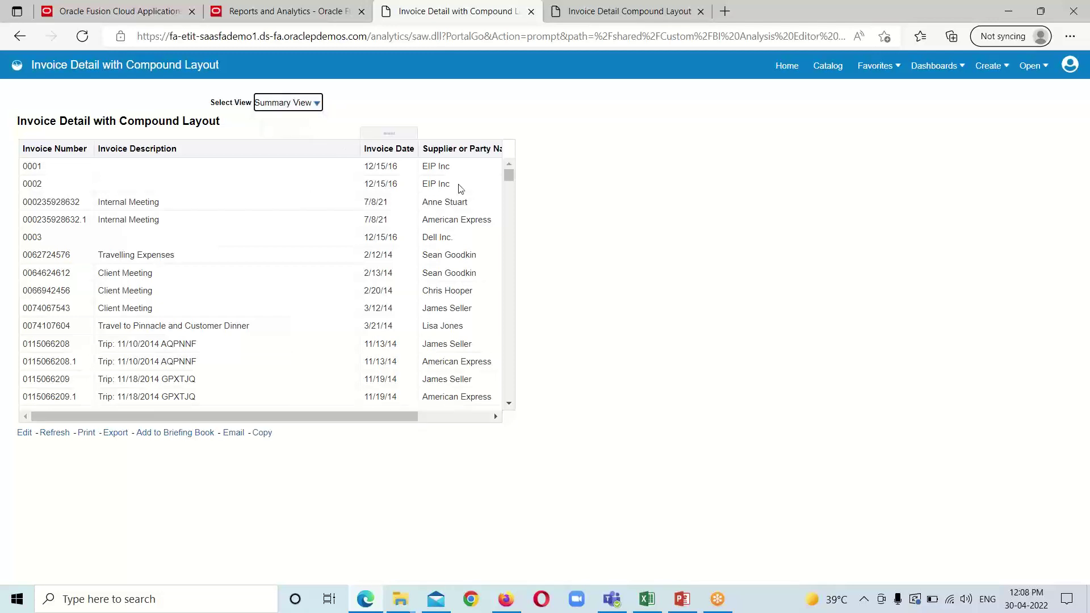